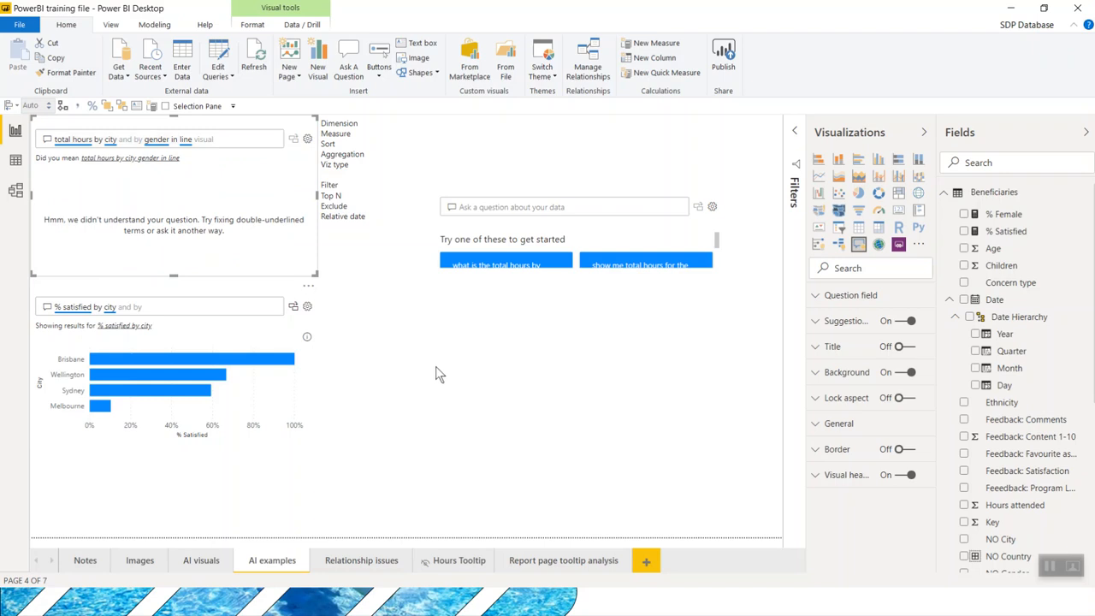
Use the suggested question "total hours by city gender in line" and convert that Q&A result into a standard visual.
left_click(133, 158)
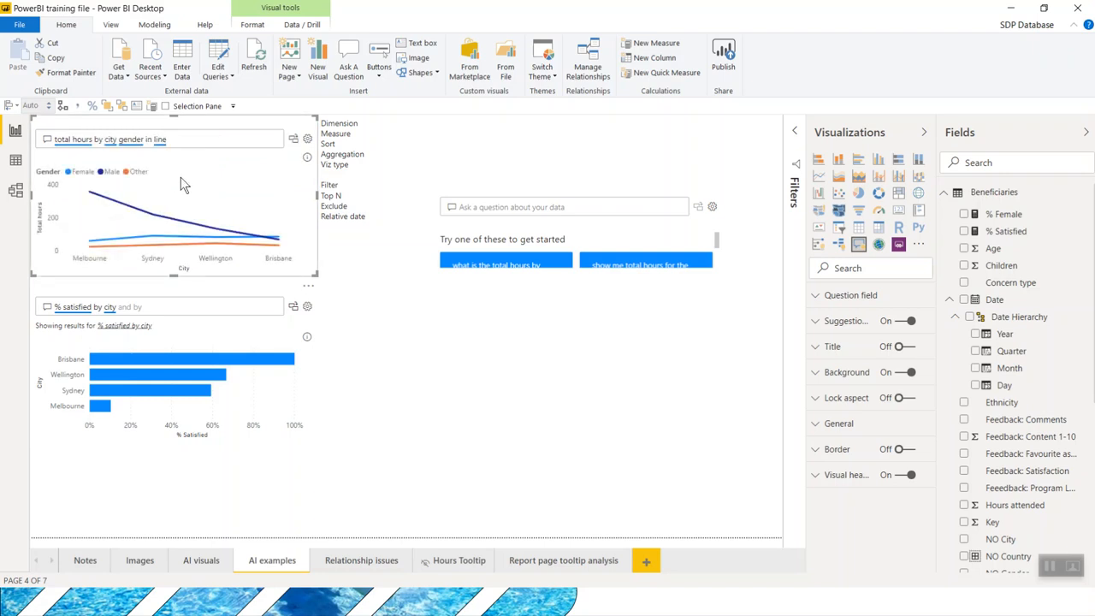
left_click(214, 142)
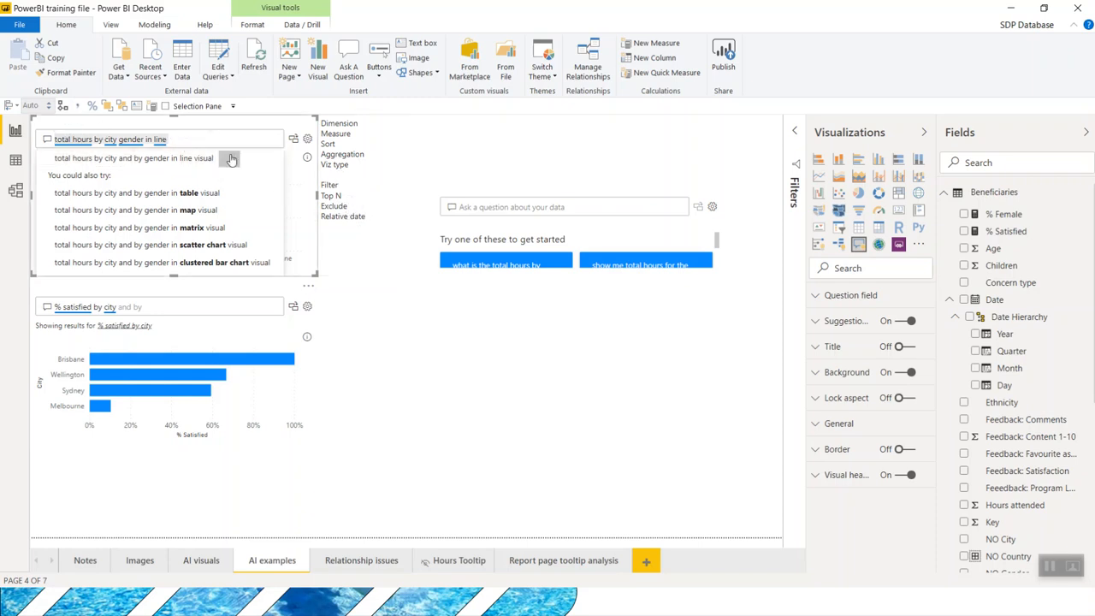
left_click(302, 193)
left_click(294, 141)
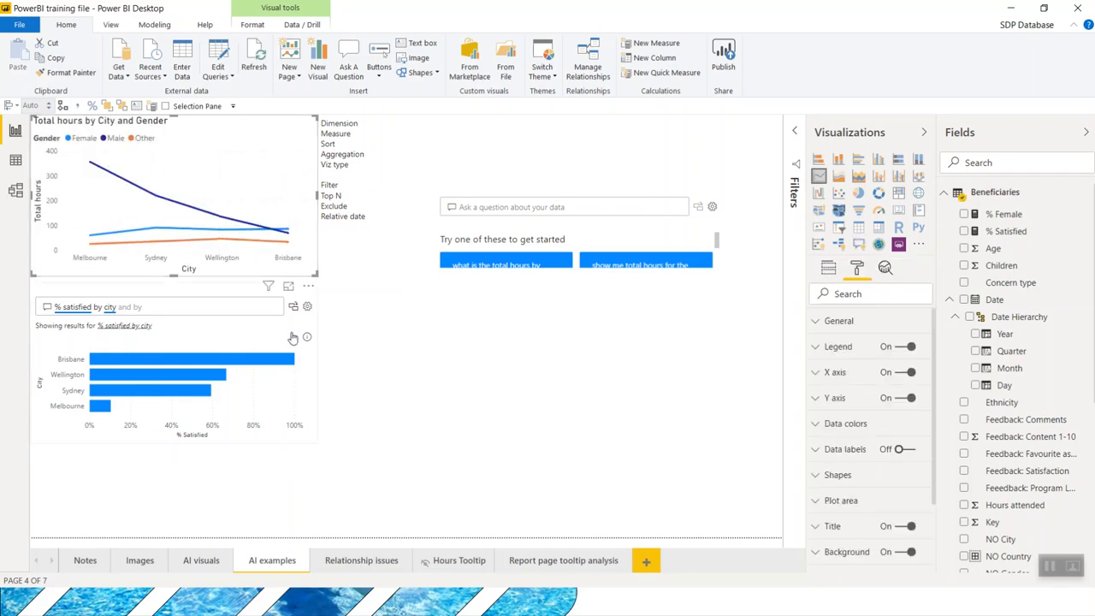
Replace the question in the lower Q&A visual with "% satisfied by race".
left_click(193, 315)
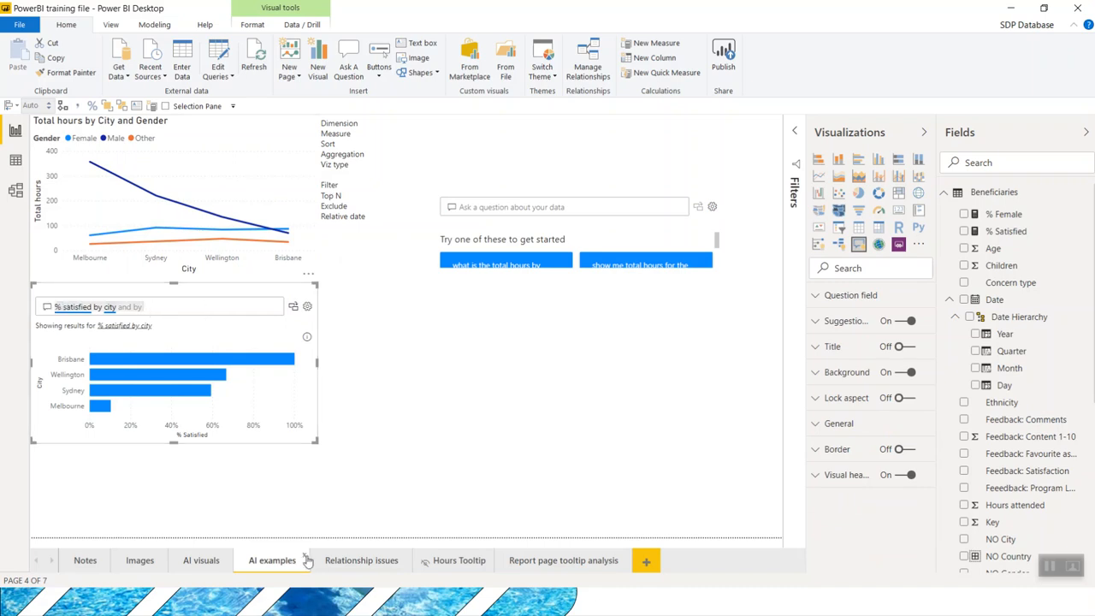
type("% satisf")
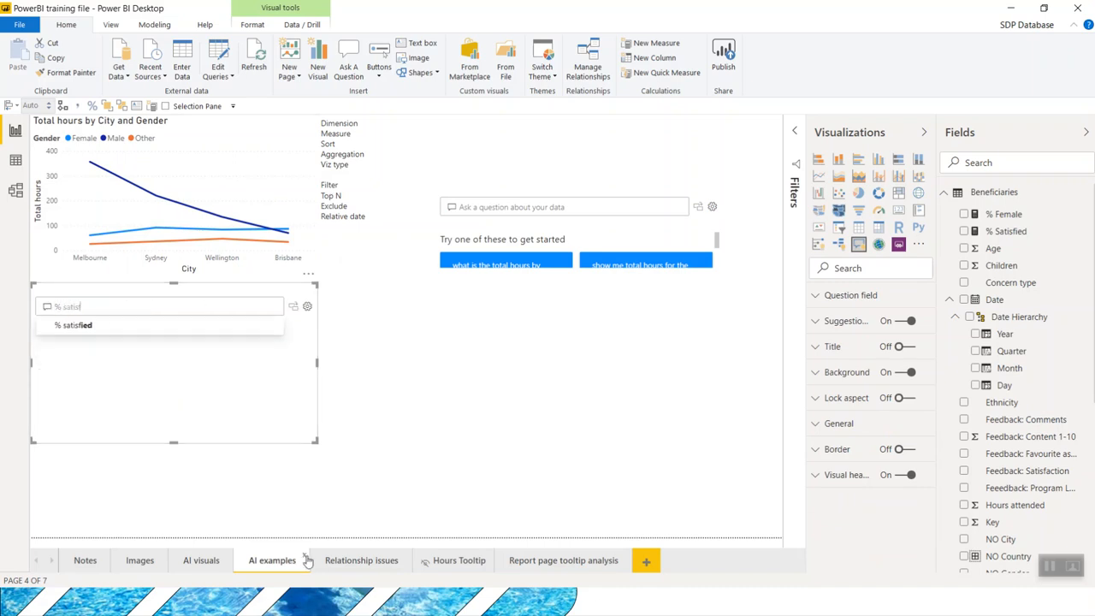
type("ied by race")
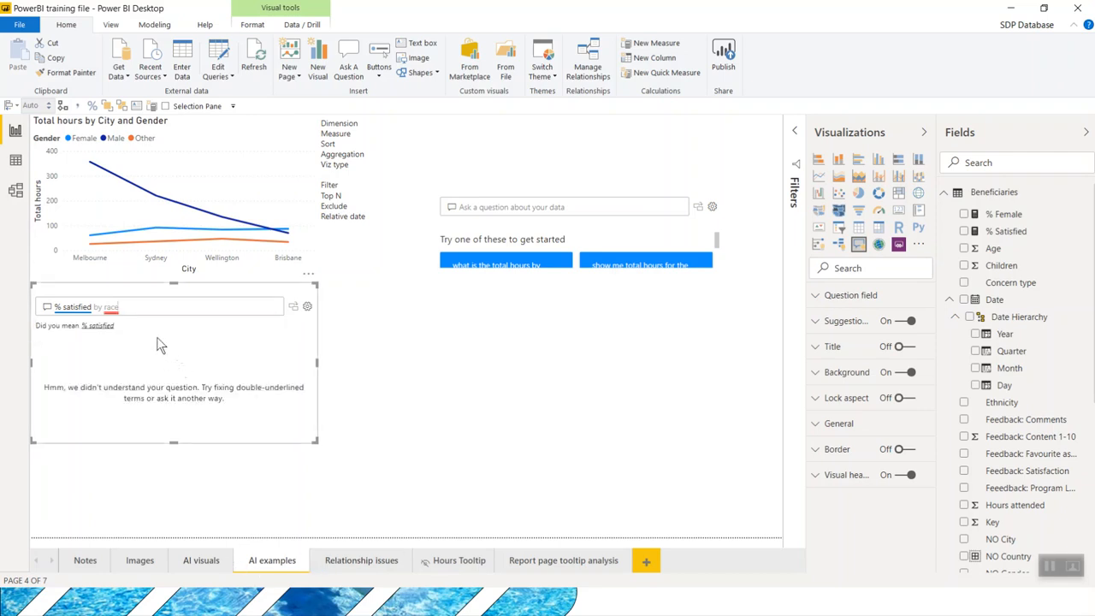
left_click_drag(151, 330, 151, 335)
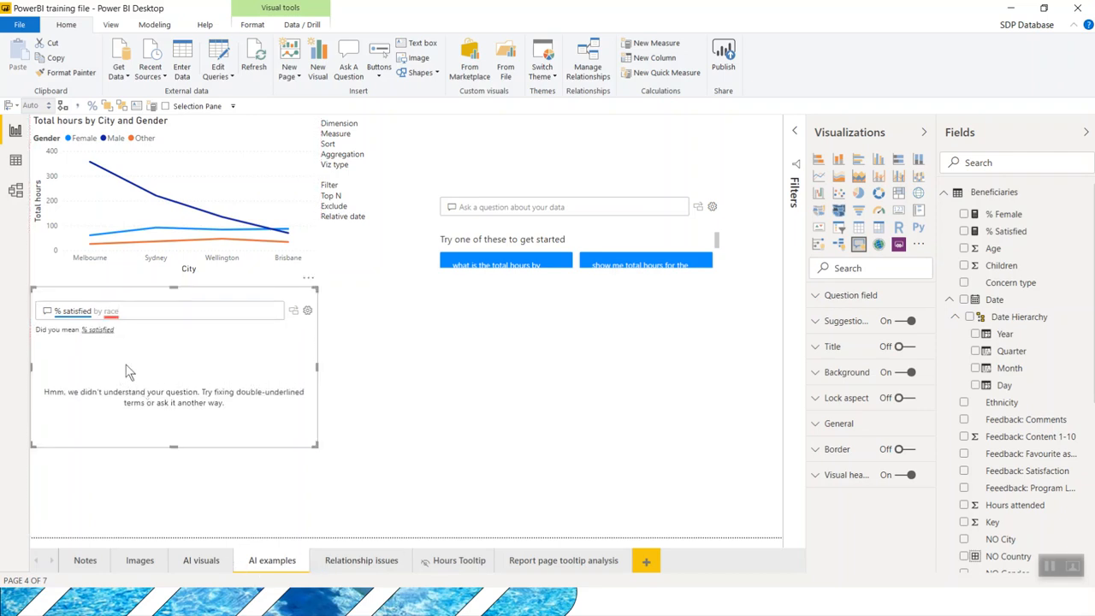
Change the lower Q&A question to "% satisfied by ethnicity" by replacing the word race.
left_click(140, 312)
key("BackSpace")
key("BackSpace")
key("BackSpace")
key("BackSpace")
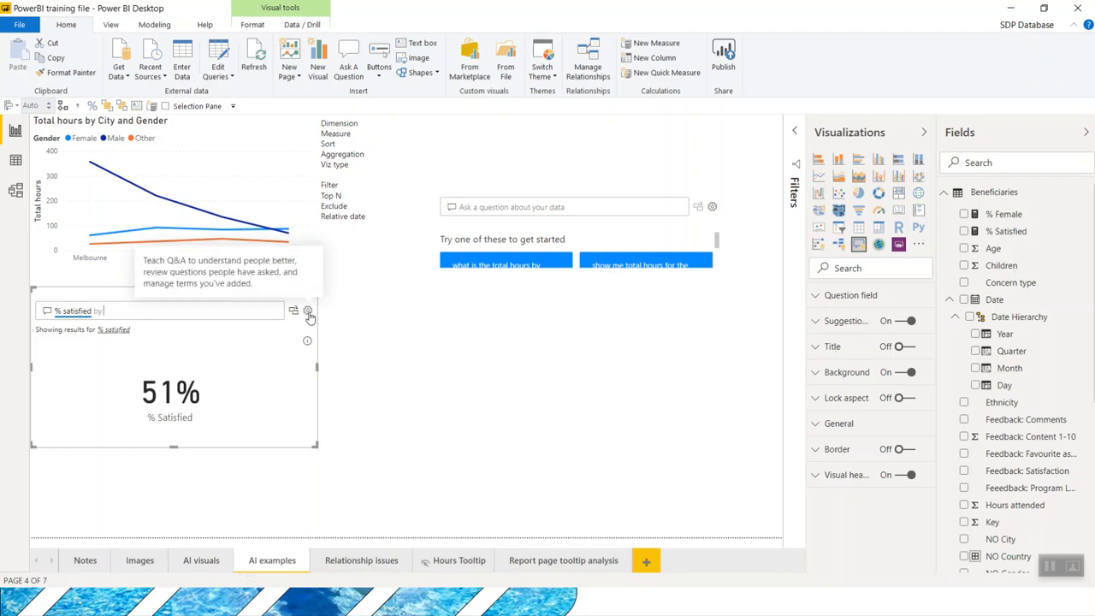
type("ethni")
left_click(211, 330)
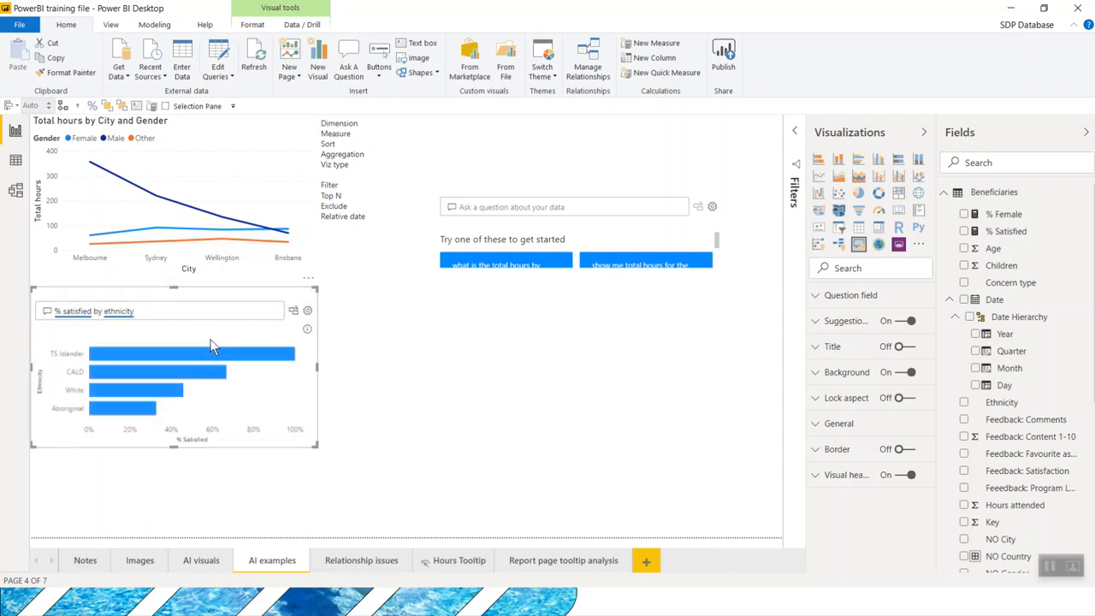
View the Getting started page of the Q&A setup, close it and deselect the visual.
left_click(307, 312)
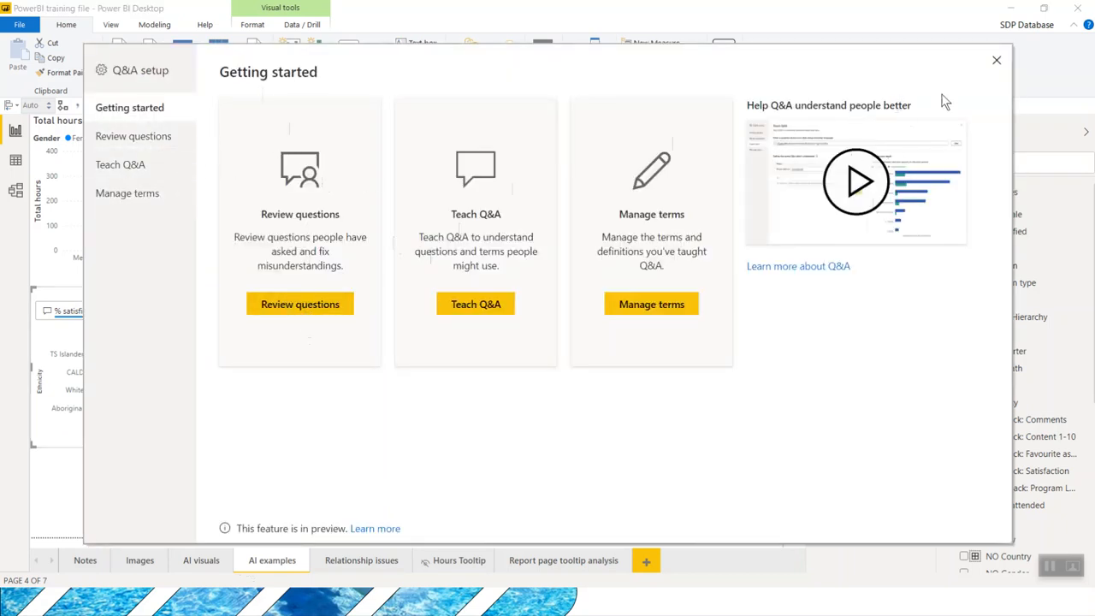
left_click(996, 60)
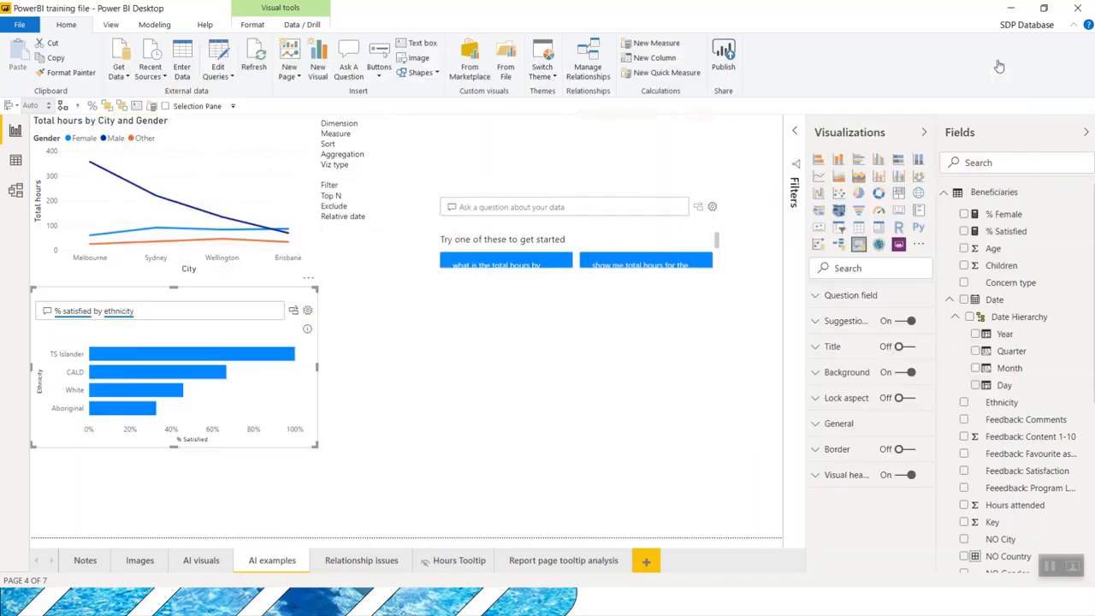
left_click(426, 350)
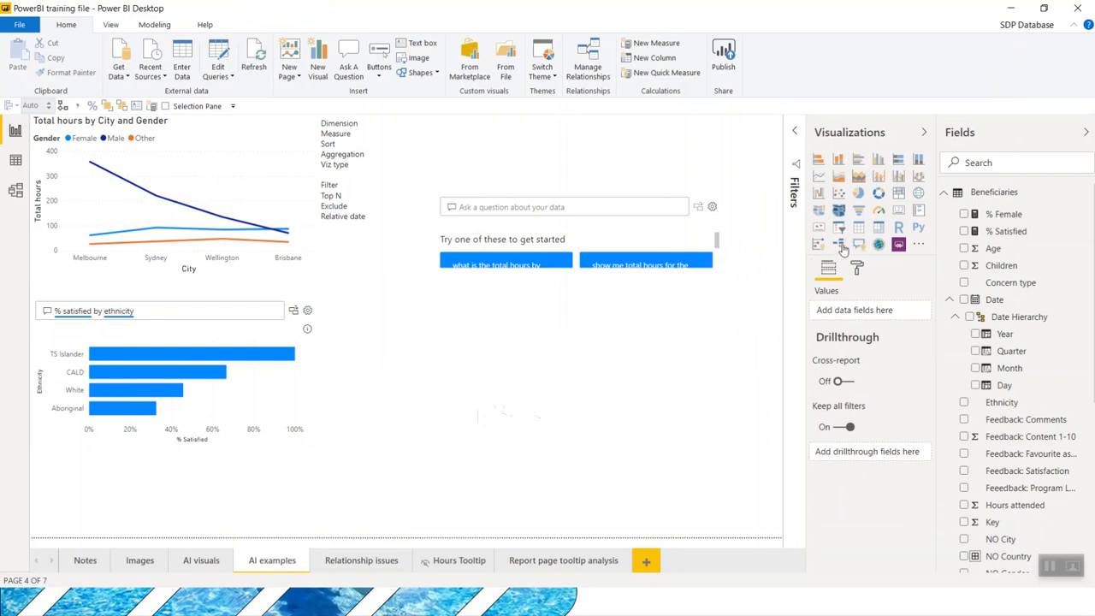
Insert a decomposition tree on a new report page and enlarge it to nearly the full page height.
left_click(646, 560)
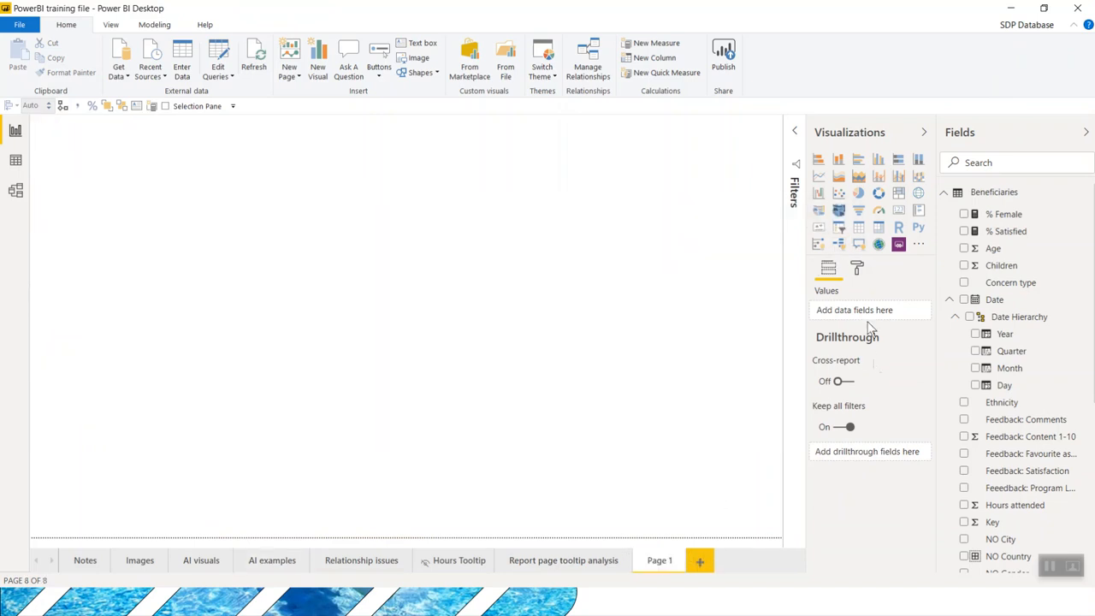
left_click(838, 244)
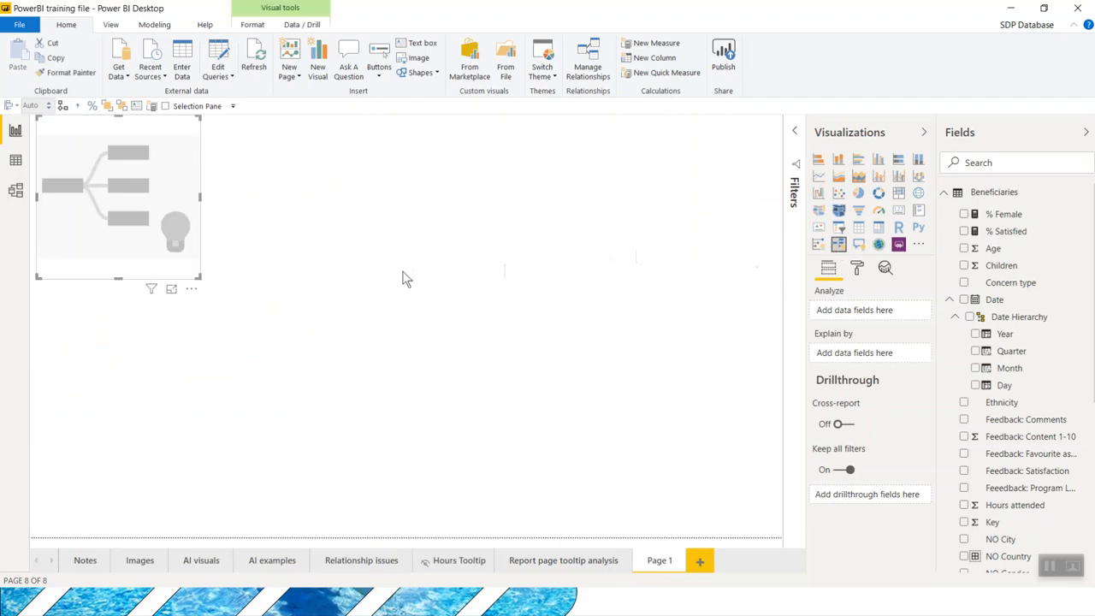
left_click_drag(195, 277, 452, 511)
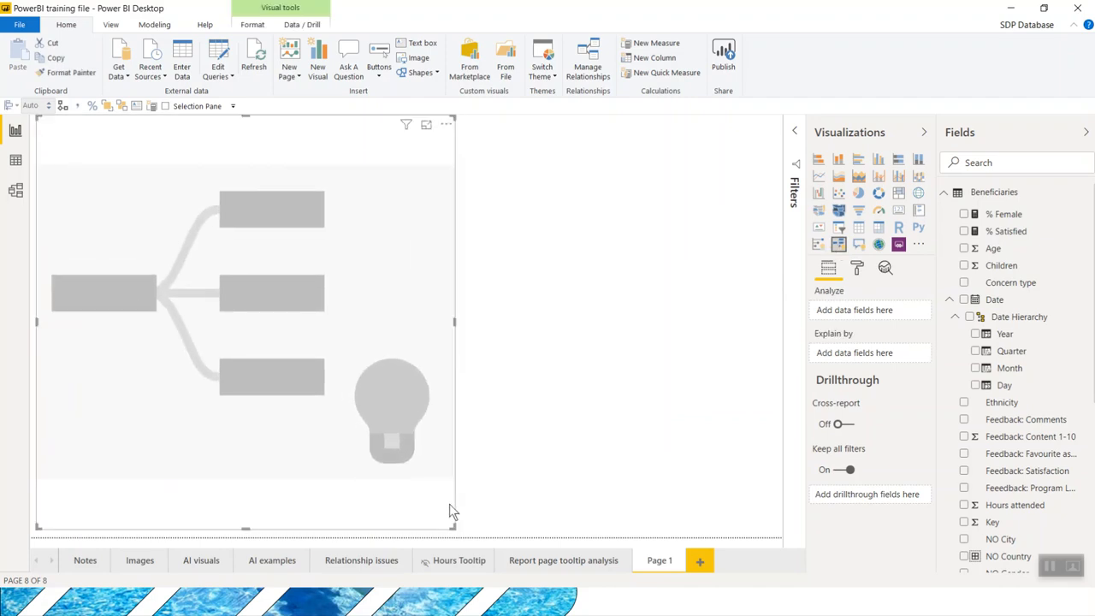
Set the tree to analyze % Satisfied, explained by Ethnicity, Concern type and the Feedback fields for Comments, Content 1-10, Favourite aspect, Satisfaction and Program Length.
left_click(964, 231)
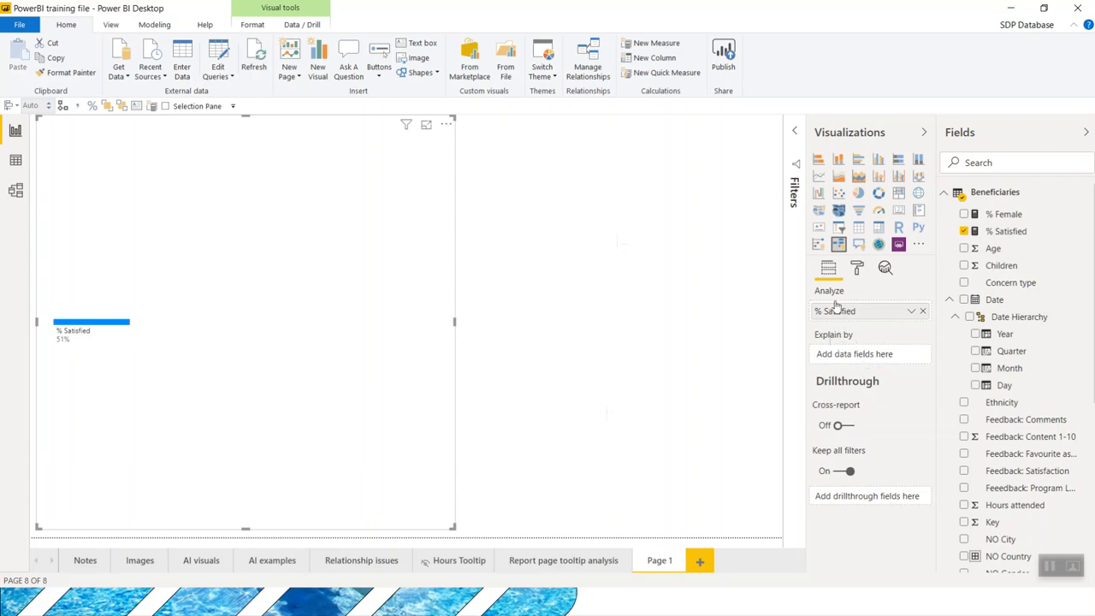
left_click(964, 403)
left_click(964, 282)
left_click(964, 419)
left_click(964, 436)
left_click(964, 453)
left_click(964, 471)
left_click(964, 487)
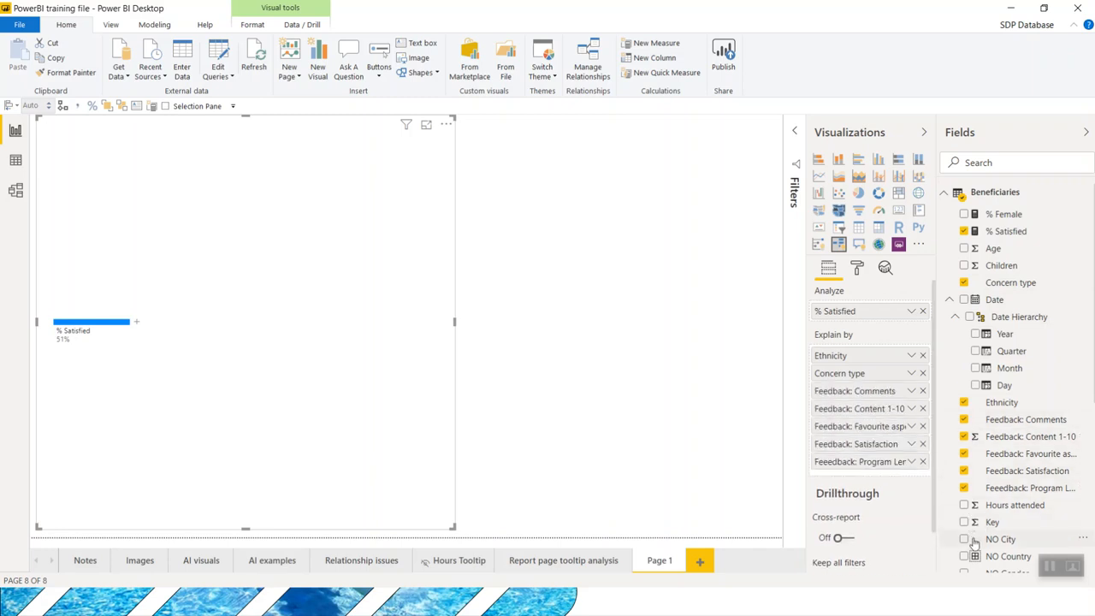
Add Gender, City, Country and Donor to the tree's Explain by fields.
scroll(969, 537, "down", 5)
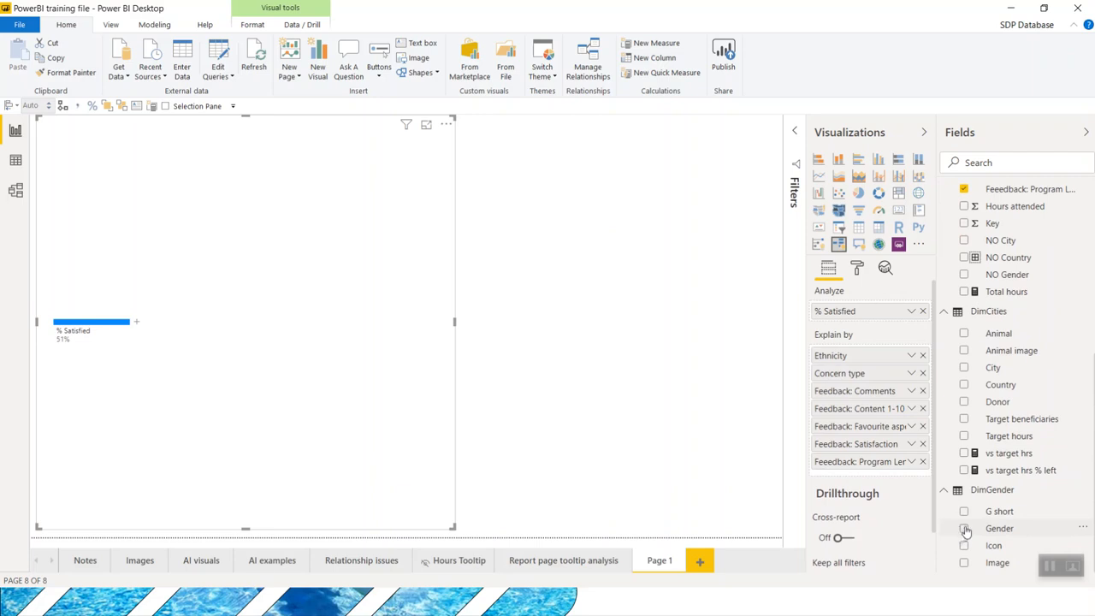
left_click(964, 528)
left_click(964, 368)
left_click(964, 385)
left_click(964, 401)
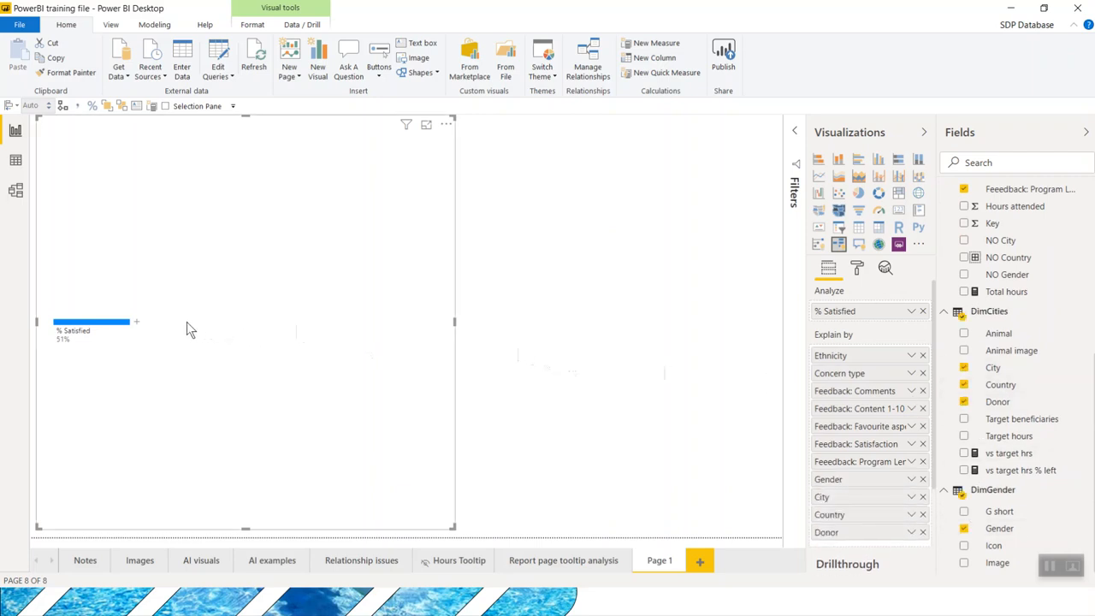
Split the tree's % Satisfied root node by Ethnicity.
left_click(137, 323)
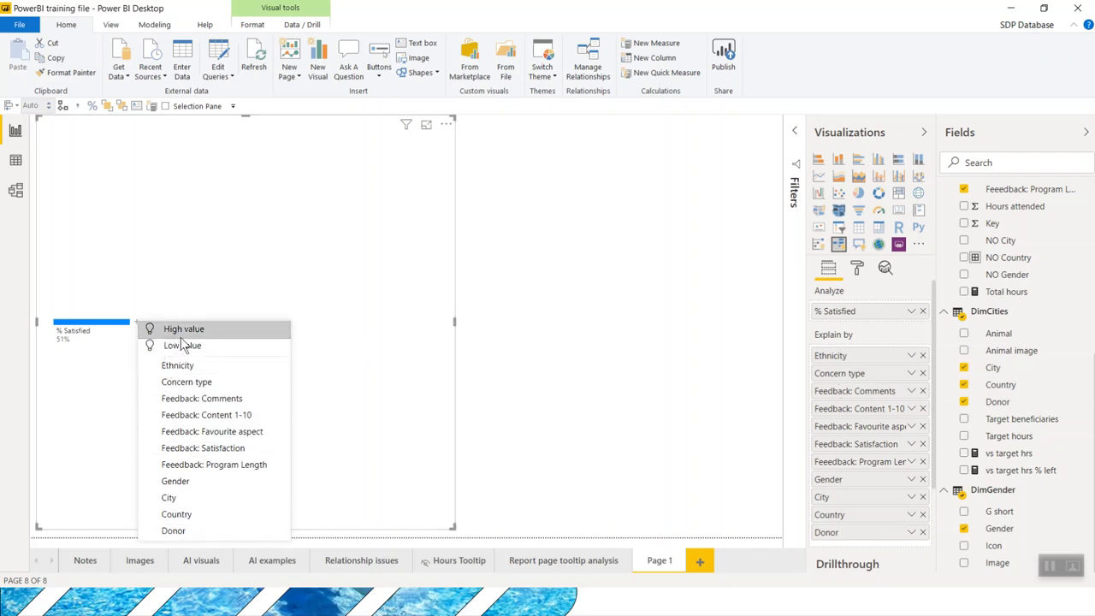
left_click(194, 363)
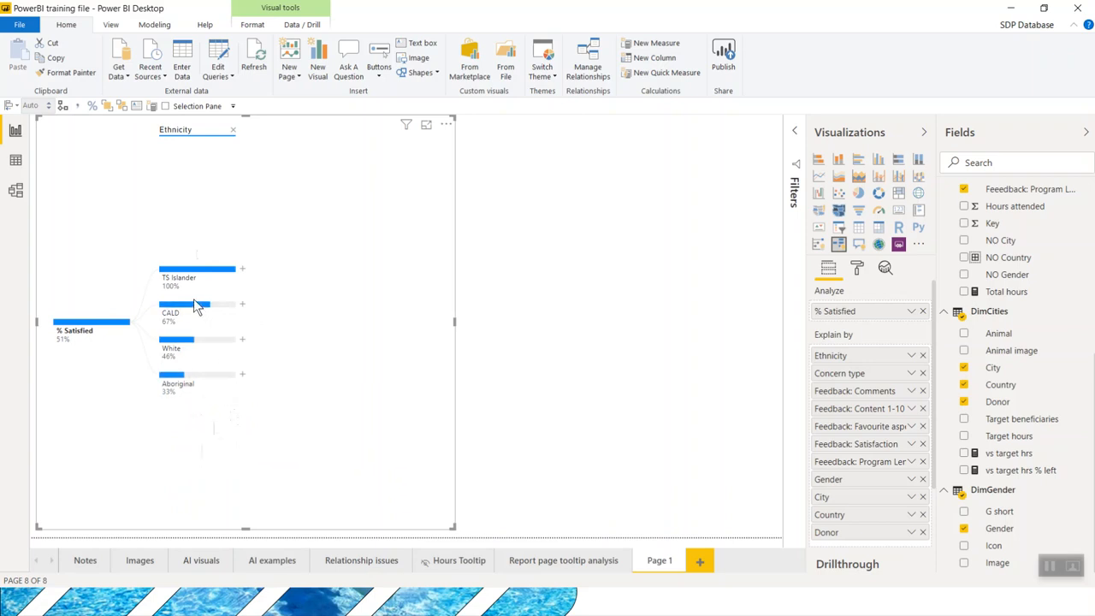
mouse_move(169, 280)
Apply the Low value AI split to the Aboriginal node and to the Melbourne node beneath it.
left_click(243, 376)
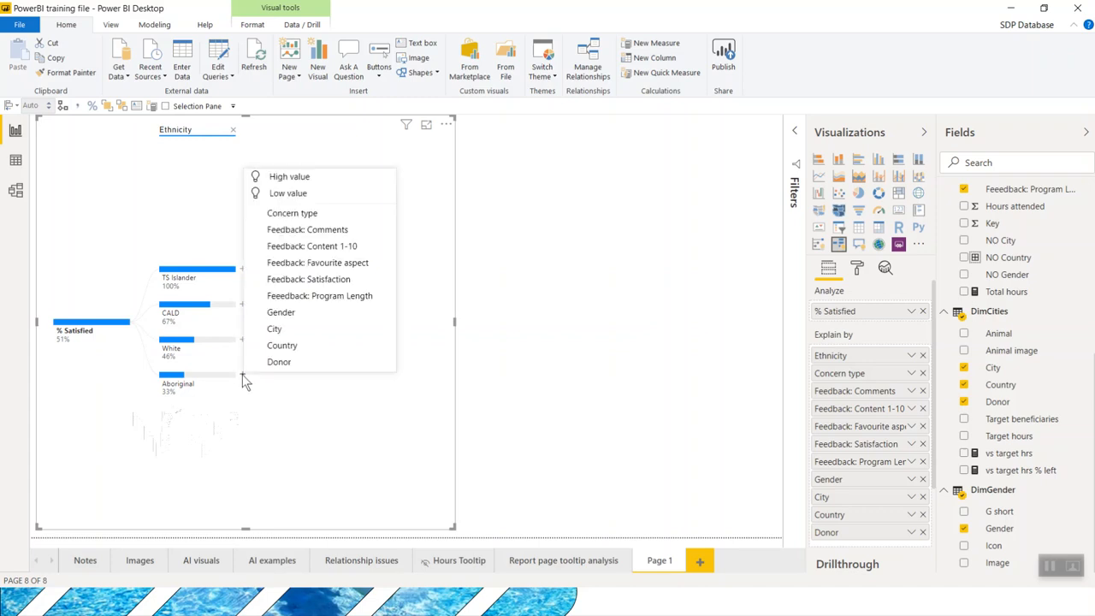
left_click(316, 197)
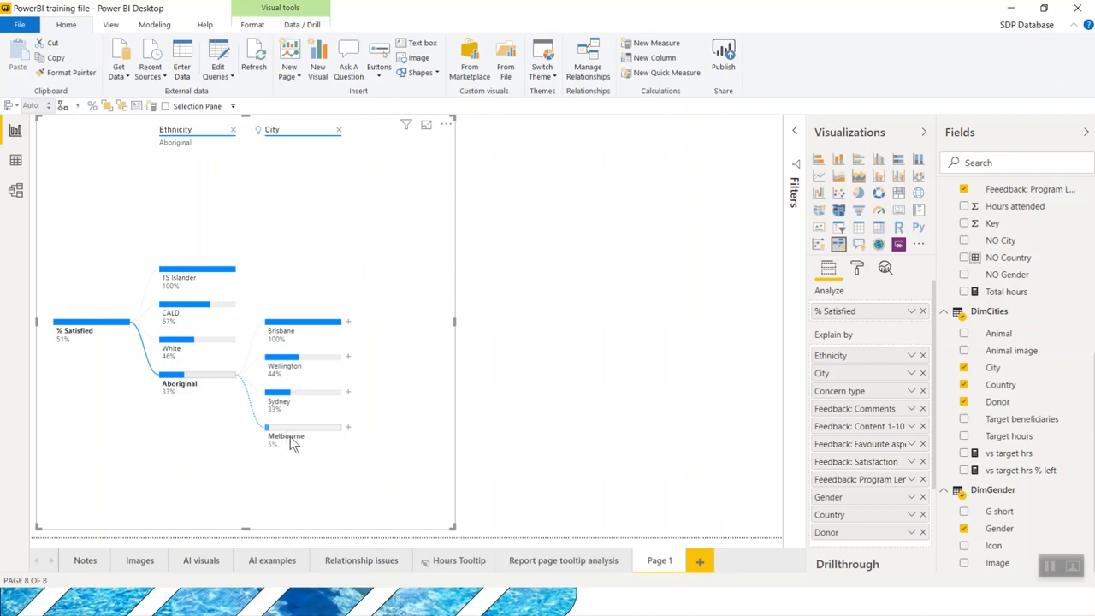
left_click(348, 427)
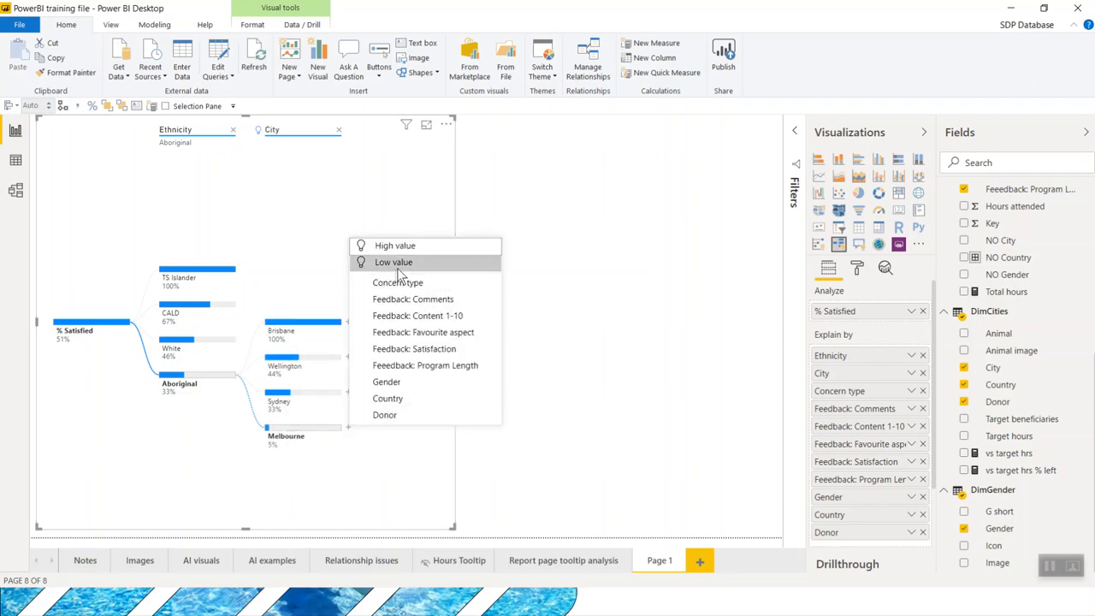
left_click(395, 264)
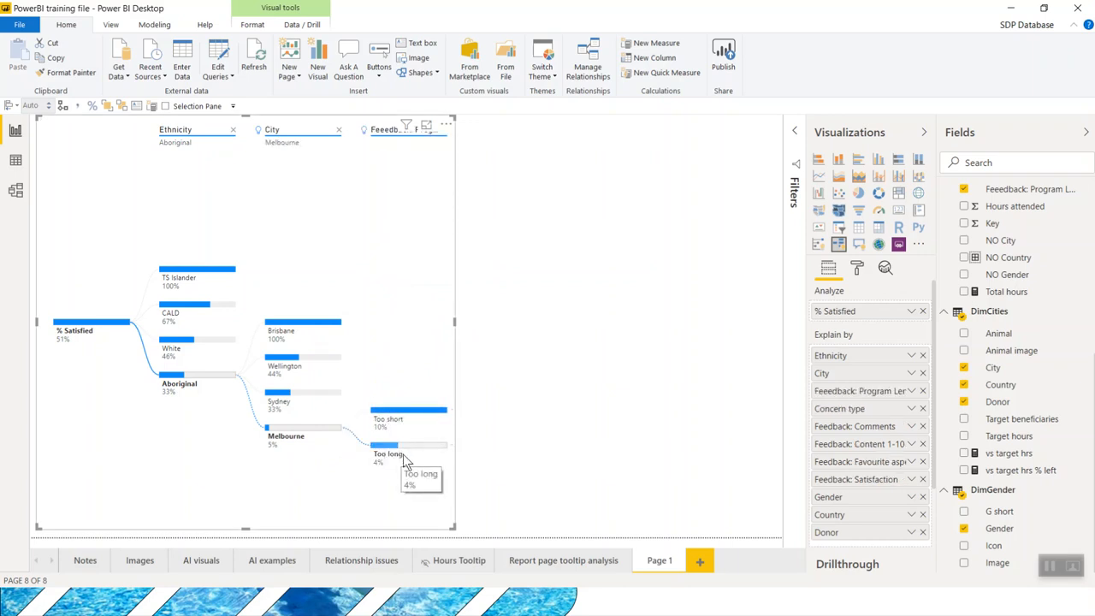
Select the White, CALD and TS Islander nodes in turn to compare their AI split breakdowns, finishing on White.
left_click(218, 341)
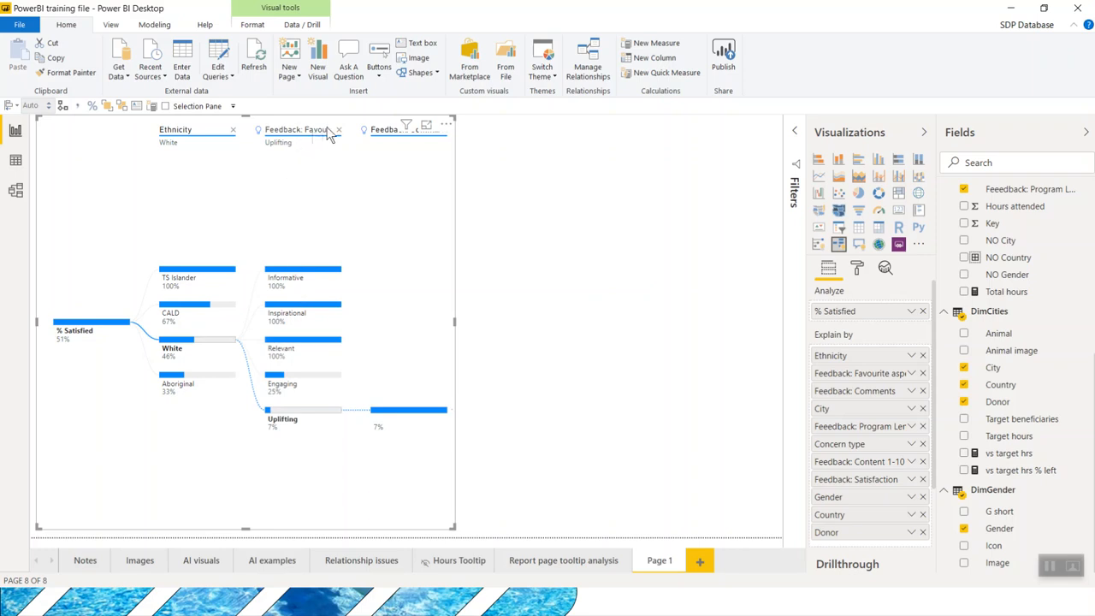
left_click(205, 312)
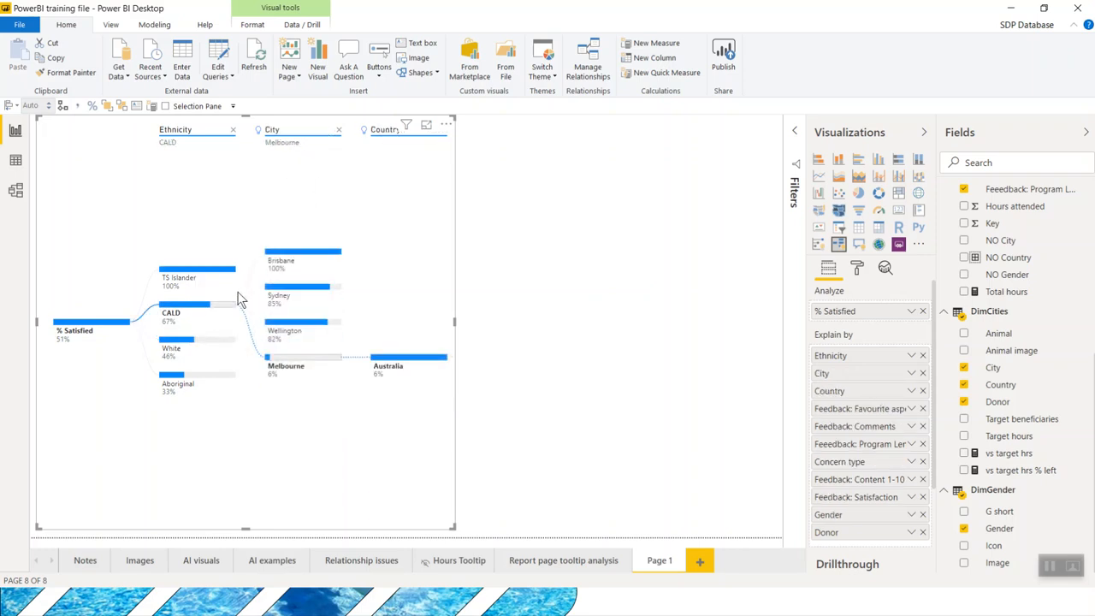
left_click(197, 274)
left_click(196, 315)
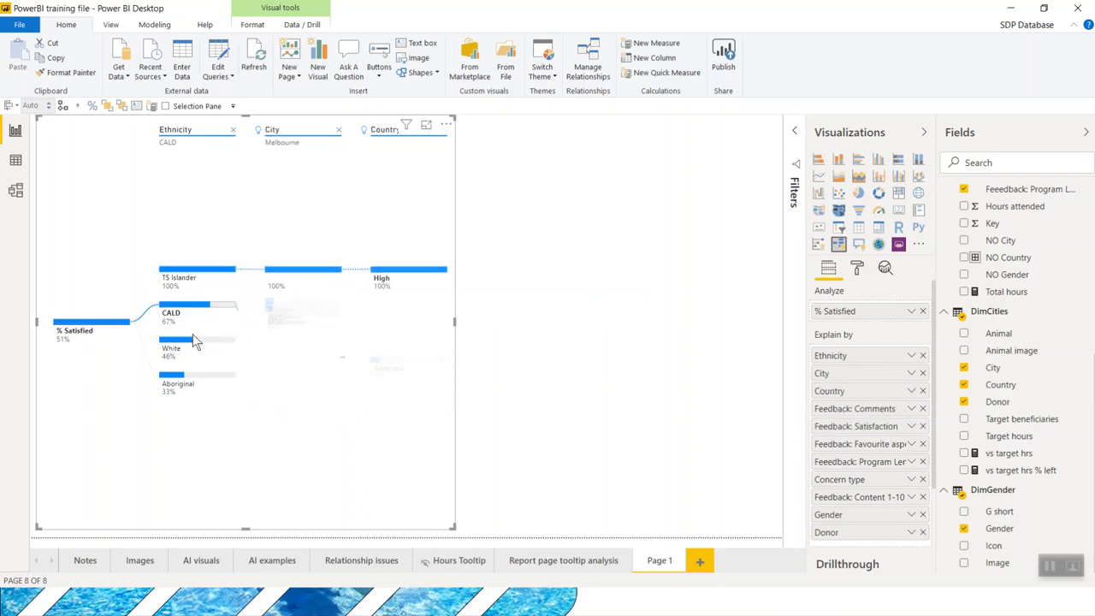
left_click(193, 345)
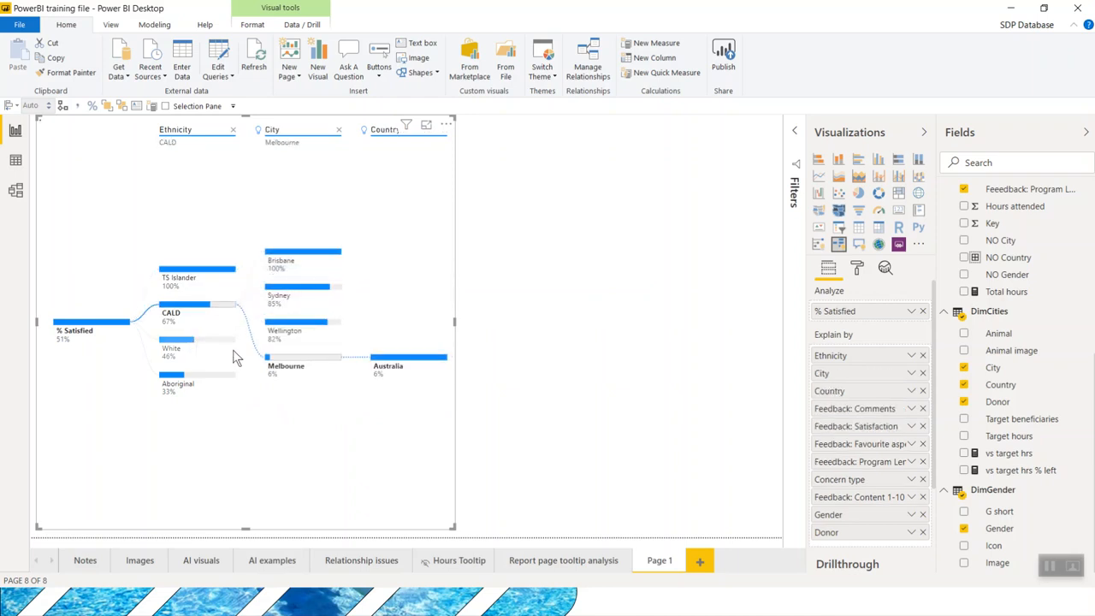
Show the tree's Analysis format settings and remove the Feedback: Favourite aspect level and the level after it, keeping only Ethnicity.
left_click(857, 268)
left_click(848, 323)
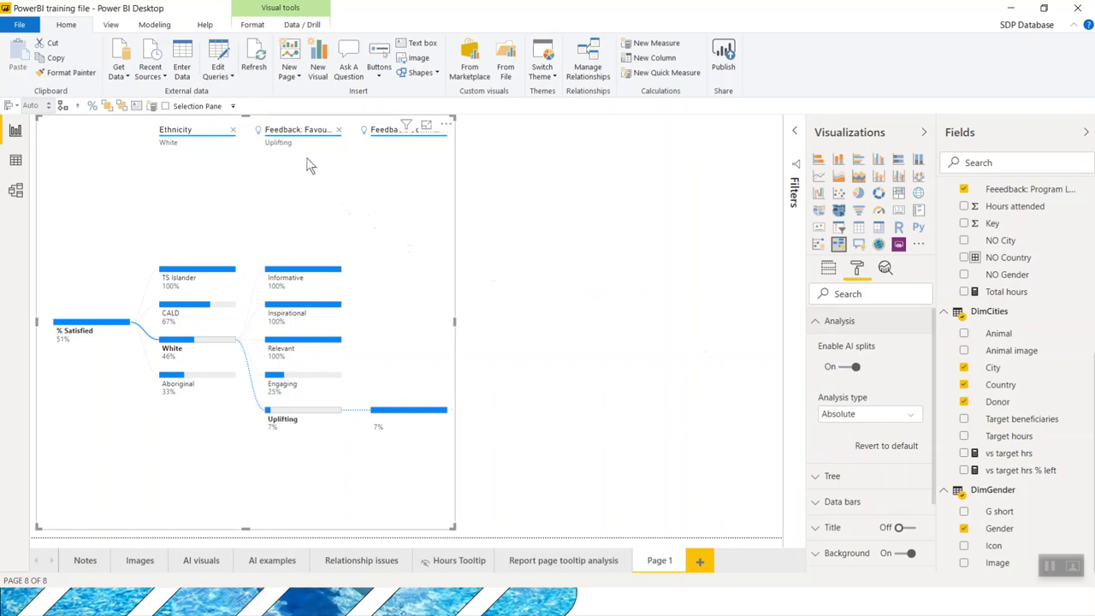
mouse_move(259, 140)
left_click(338, 130)
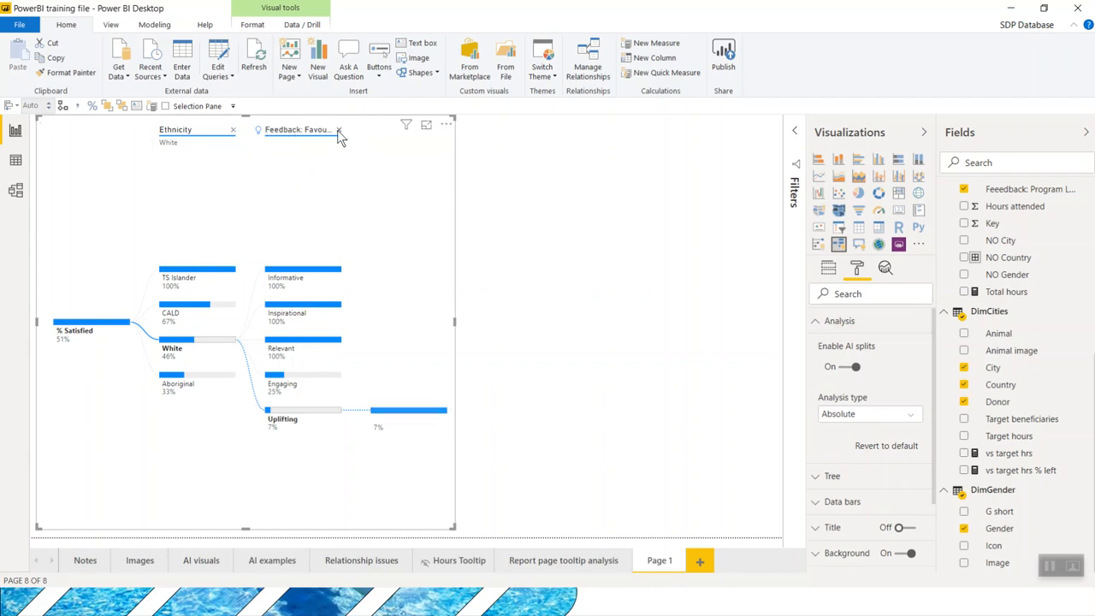
left_click(338, 129)
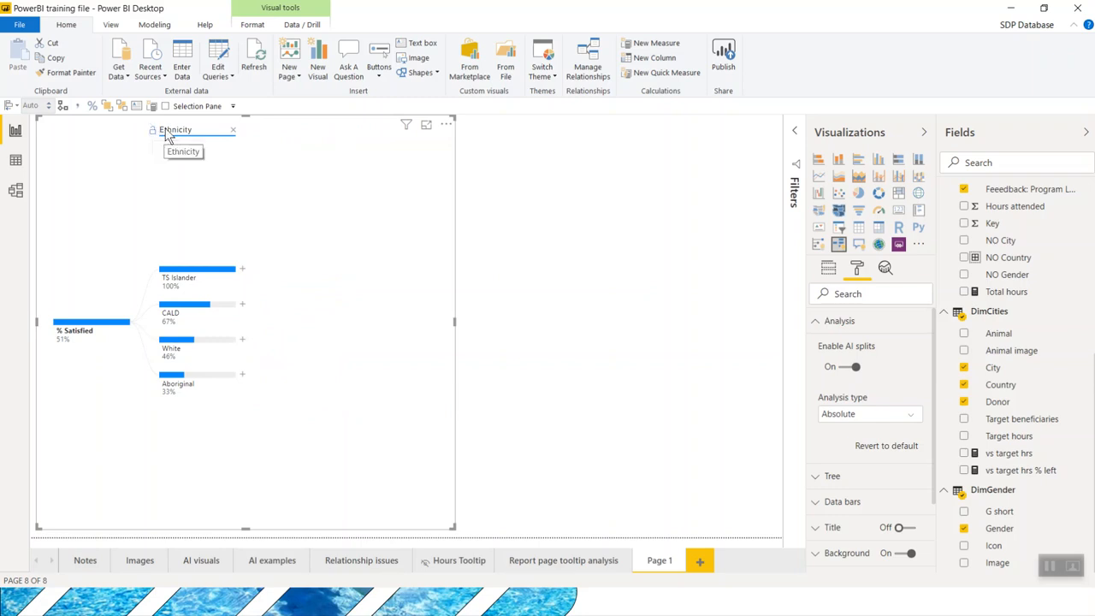
Set the decomposition tree's connector type to Round.
left_click(874, 479)
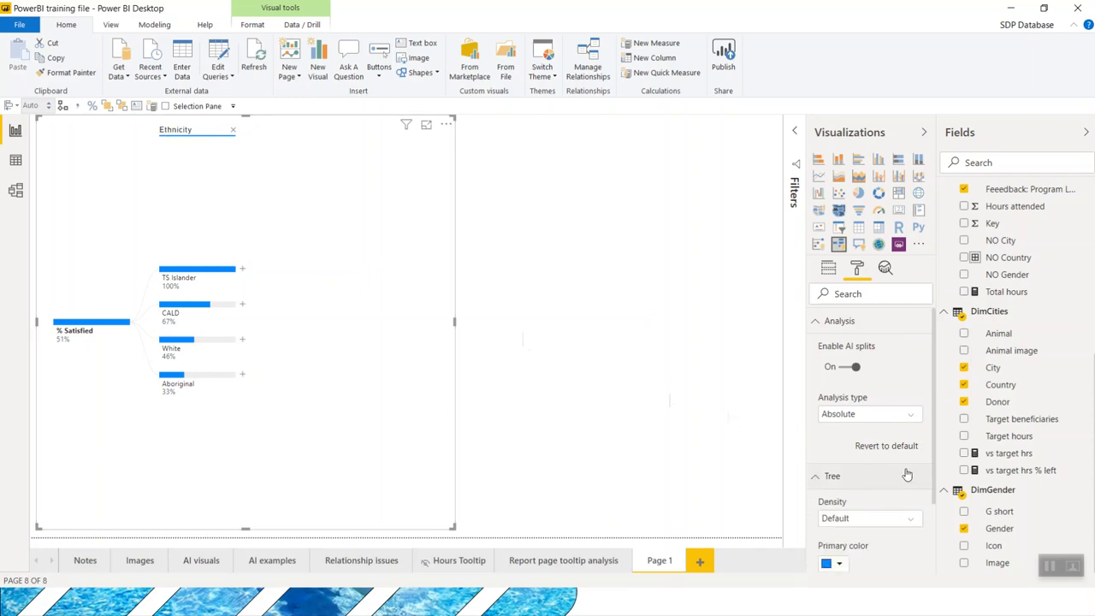
left_click_drag(932, 434, 935, 532)
left_click(852, 416)
left_click(847, 442)
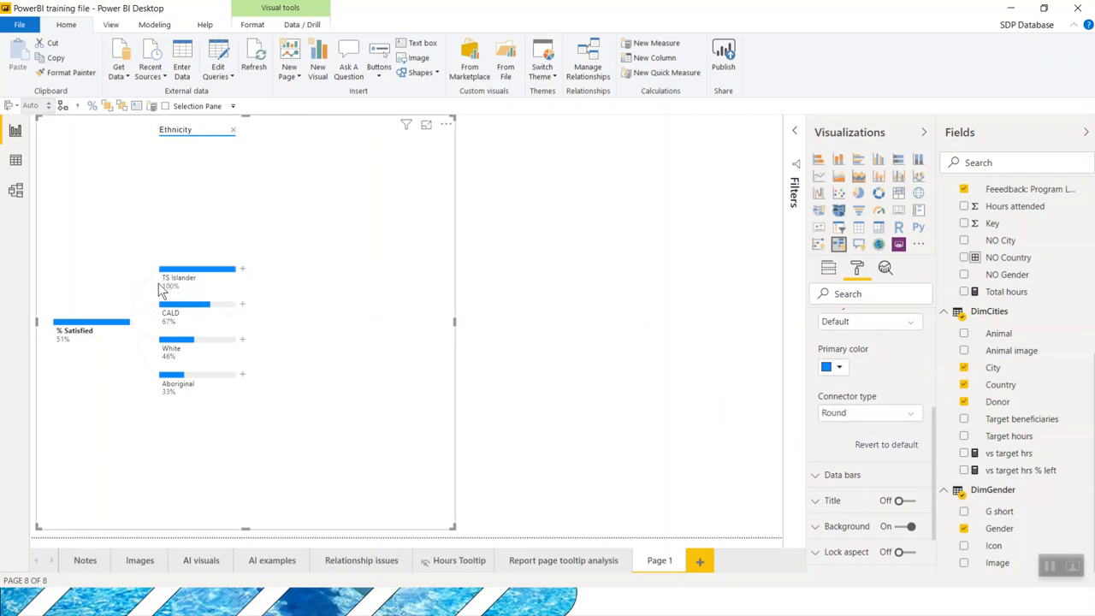
Apply the High value AI split to the CALD node of the decomposition tree and deselect the visual.
left_click(242, 306)
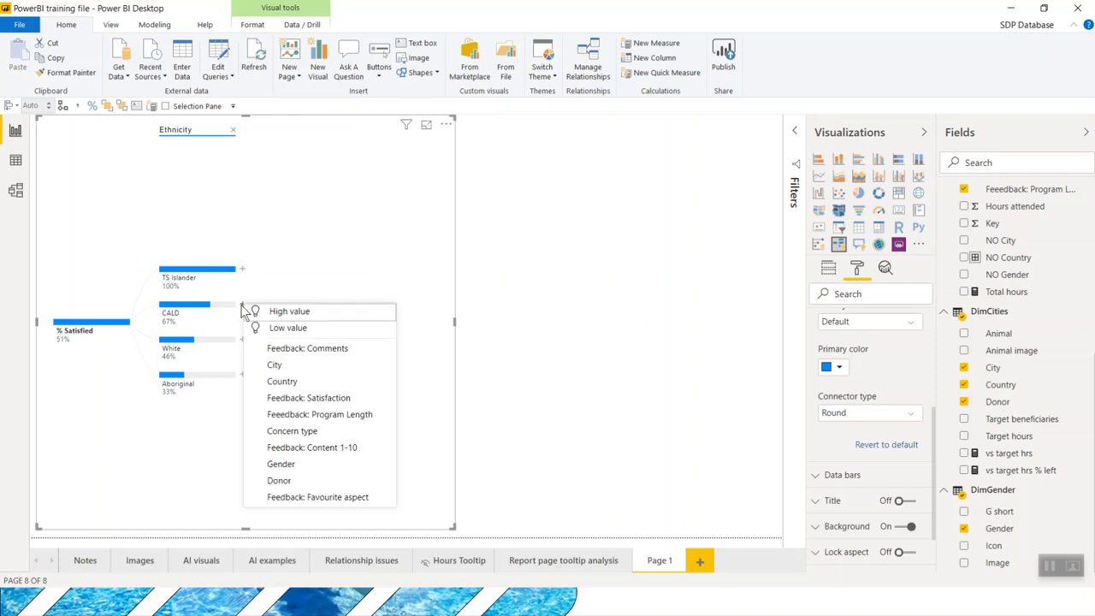
left_click(279, 316)
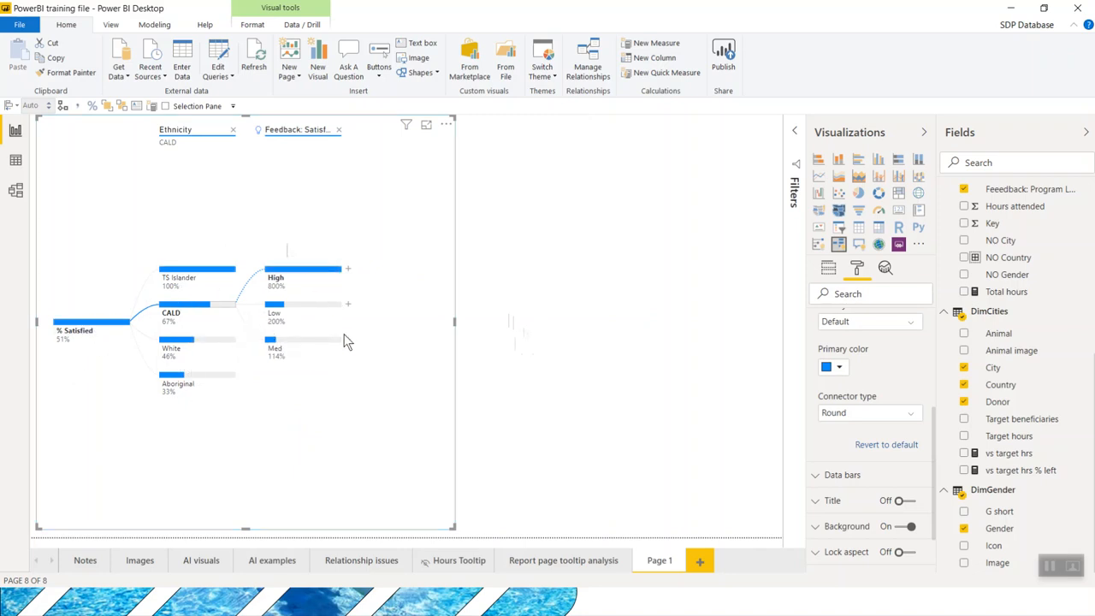
left_click(574, 322)
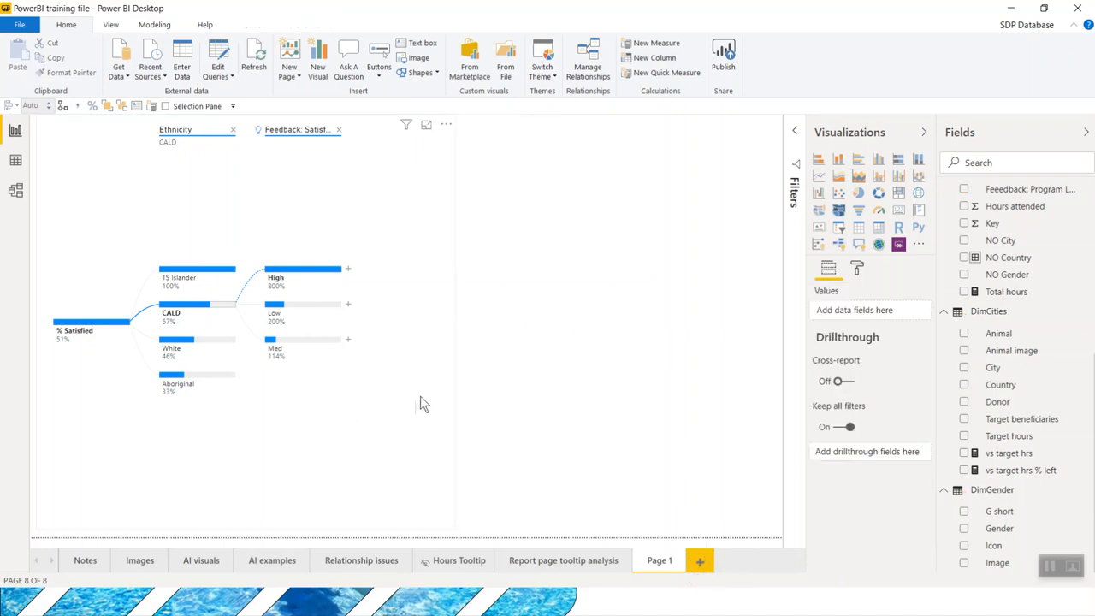
Add a new report page and insert a Key influencers visual enlarged to fill the page.
left_click(702, 561)
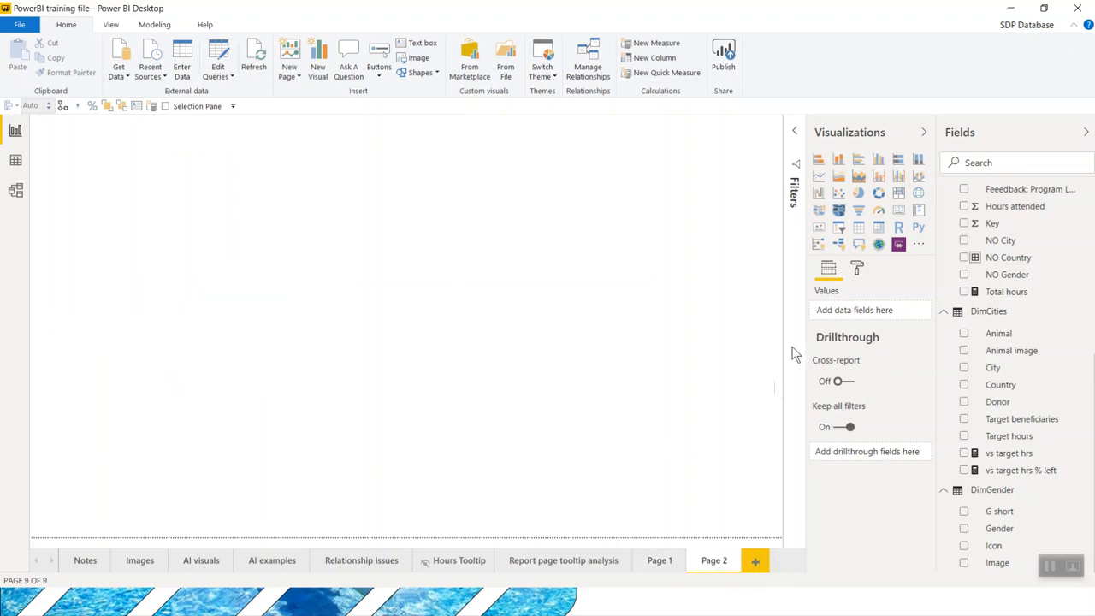
left_click(818, 245)
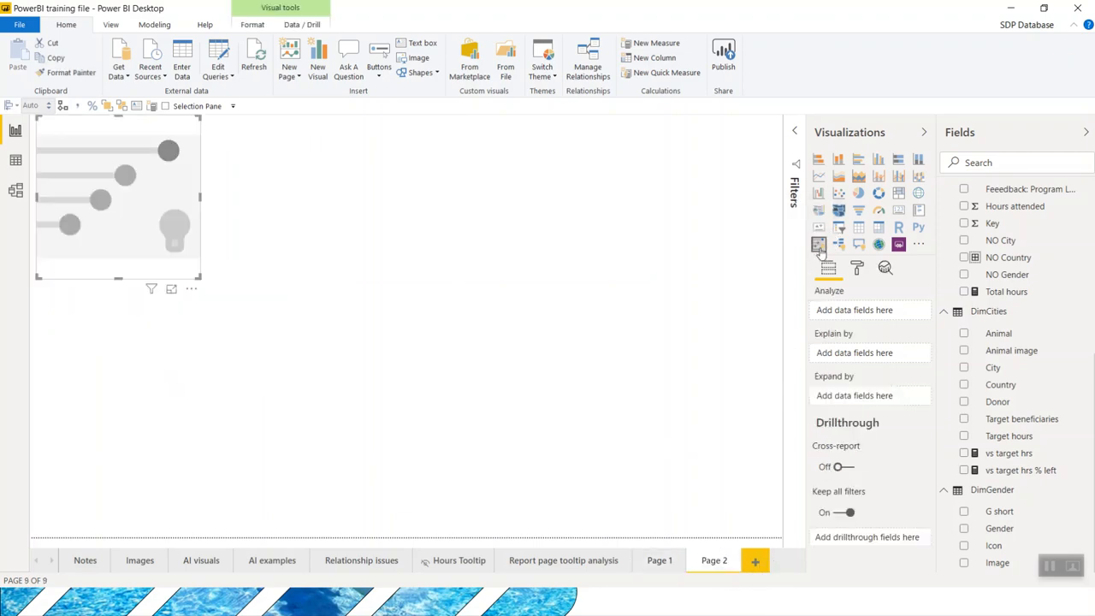
left_click_drag(200, 277, 781, 528)
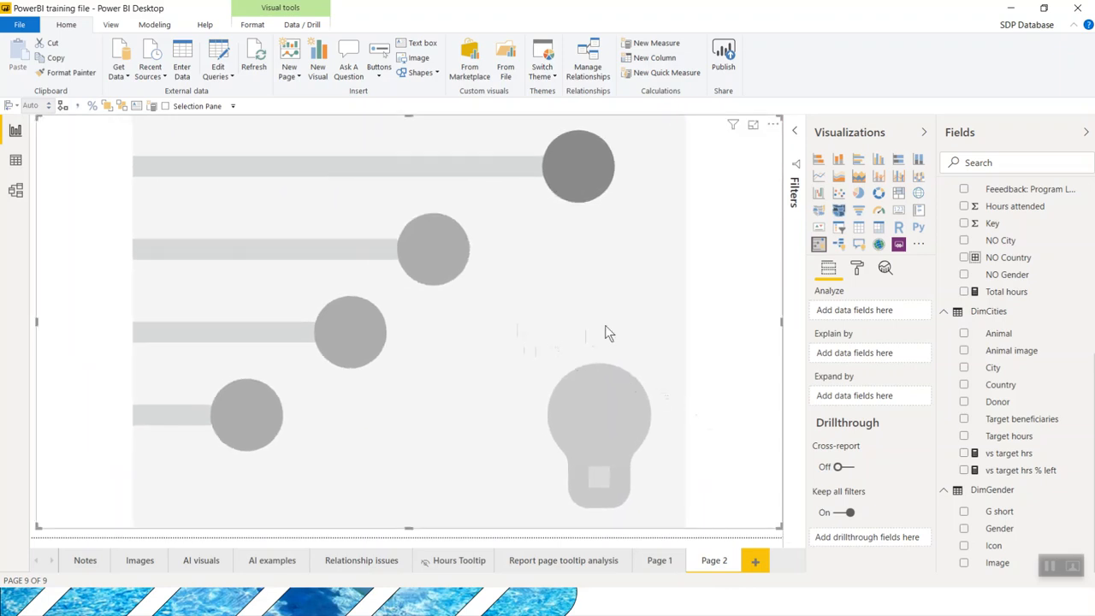
Search the fields for "satis" and set Feedback: Satisfaction as the field to analyze.
scroll(1031, 240, "up", 5)
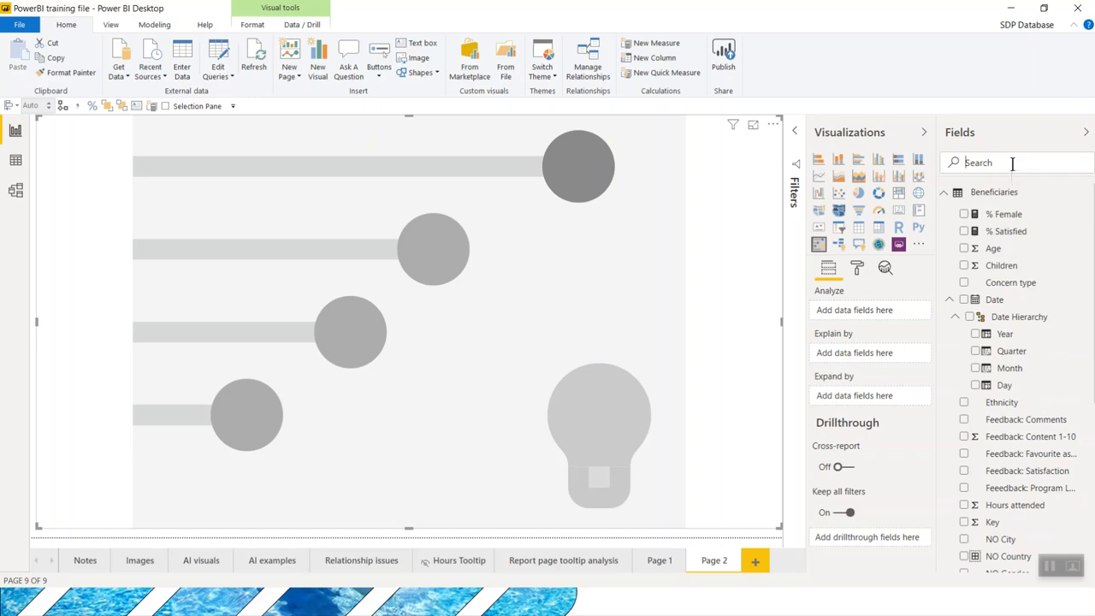
type("satis")
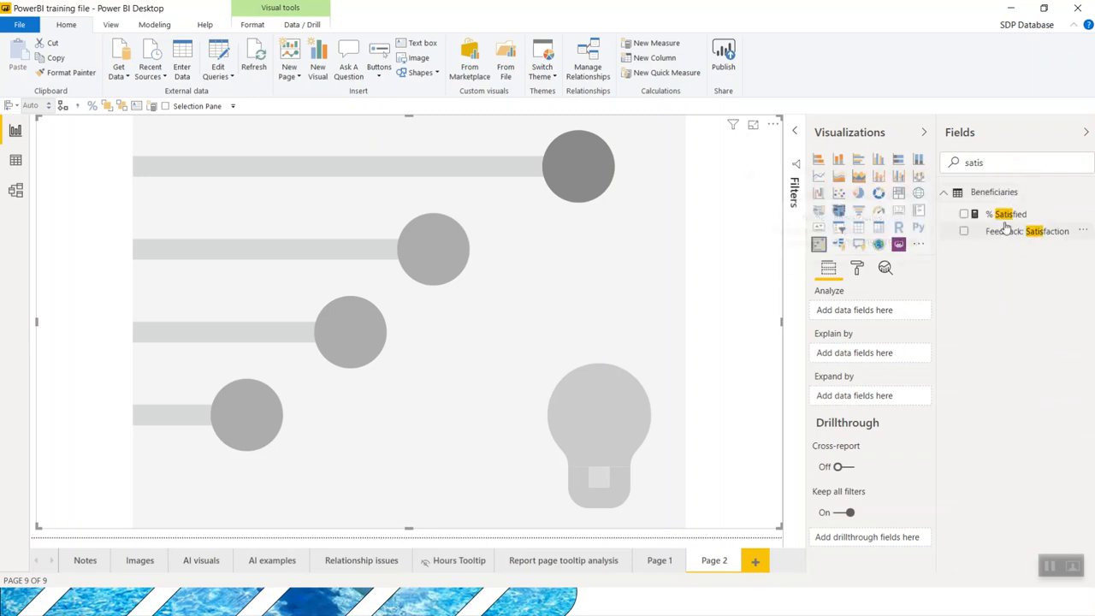
left_click_drag(1013, 234, 863, 306)
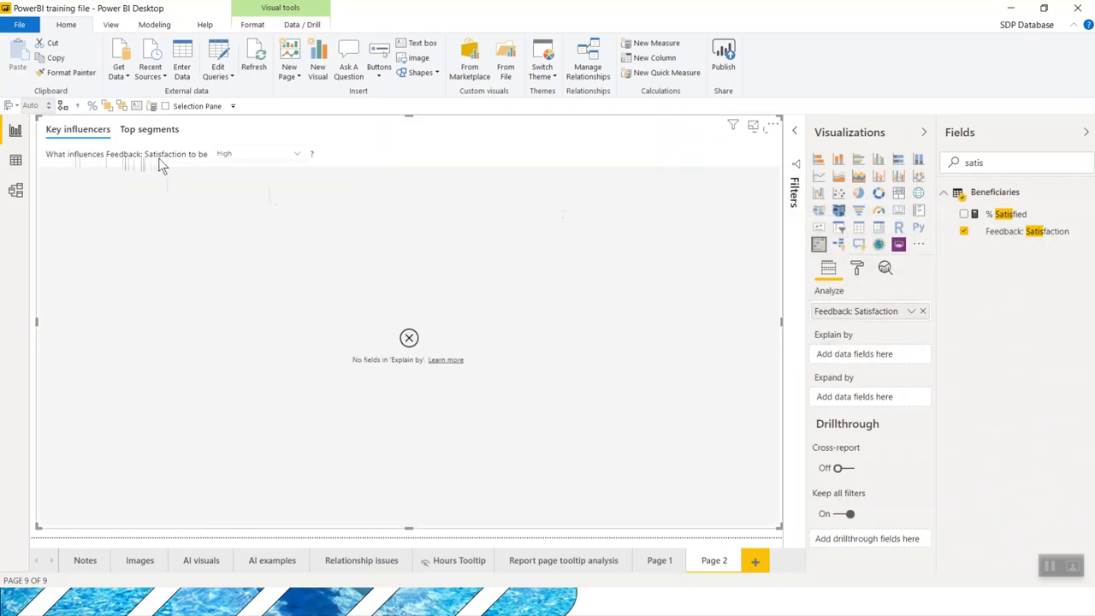
Try Med as the analyzed Feedback: Satisfaction value and settle on Low.
left_click(236, 158)
left_click(239, 189)
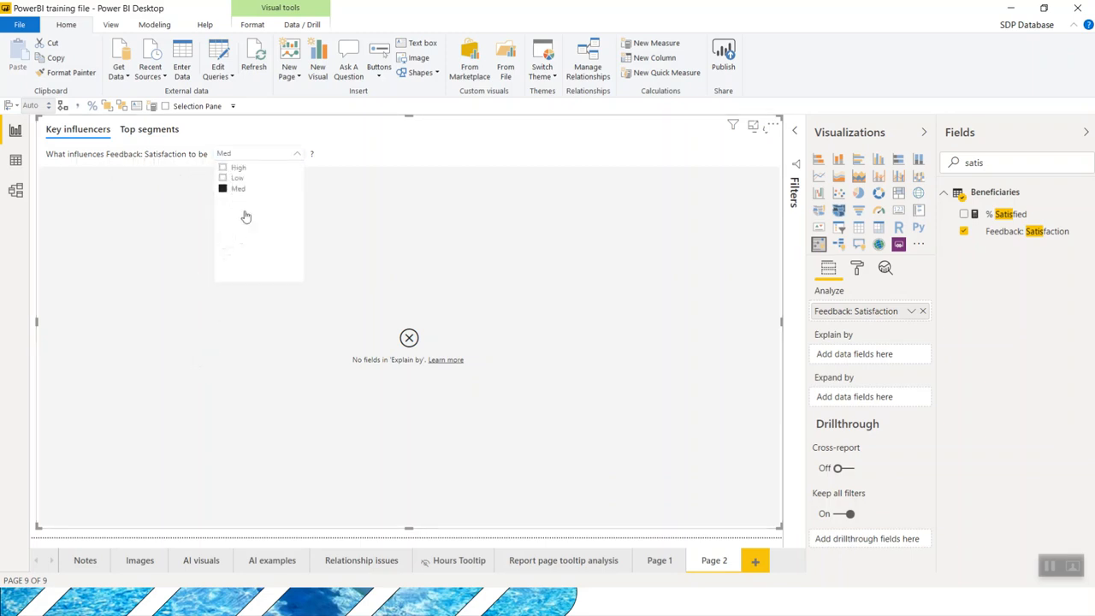
left_click(241, 178)
left_click(394, 242)
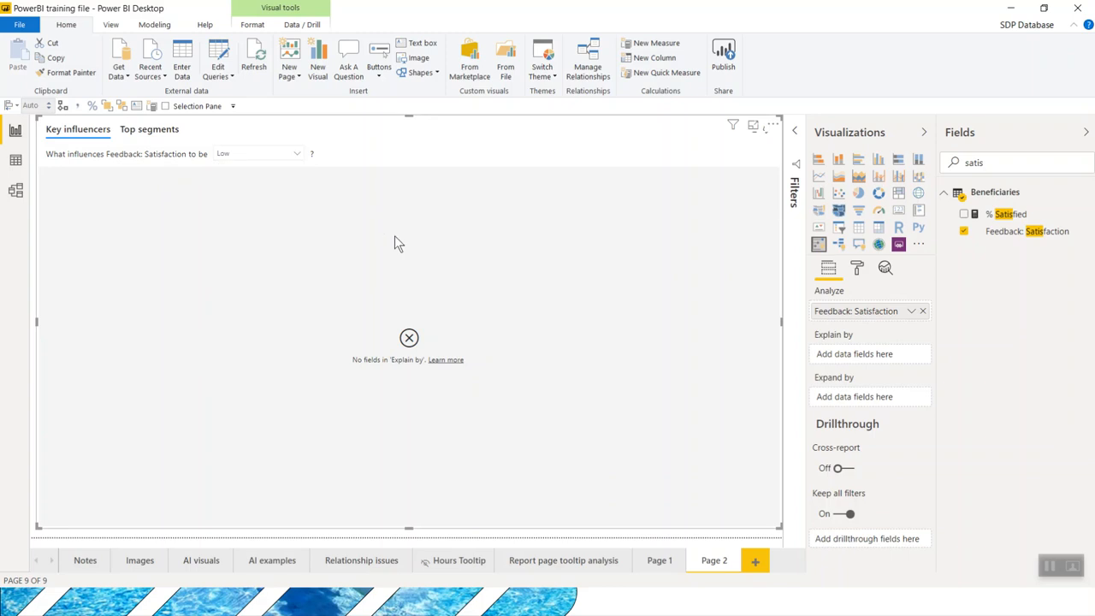
Clear the field search and add Concern type, Children and Age as explanatory fields.
double_click(1026, 158)
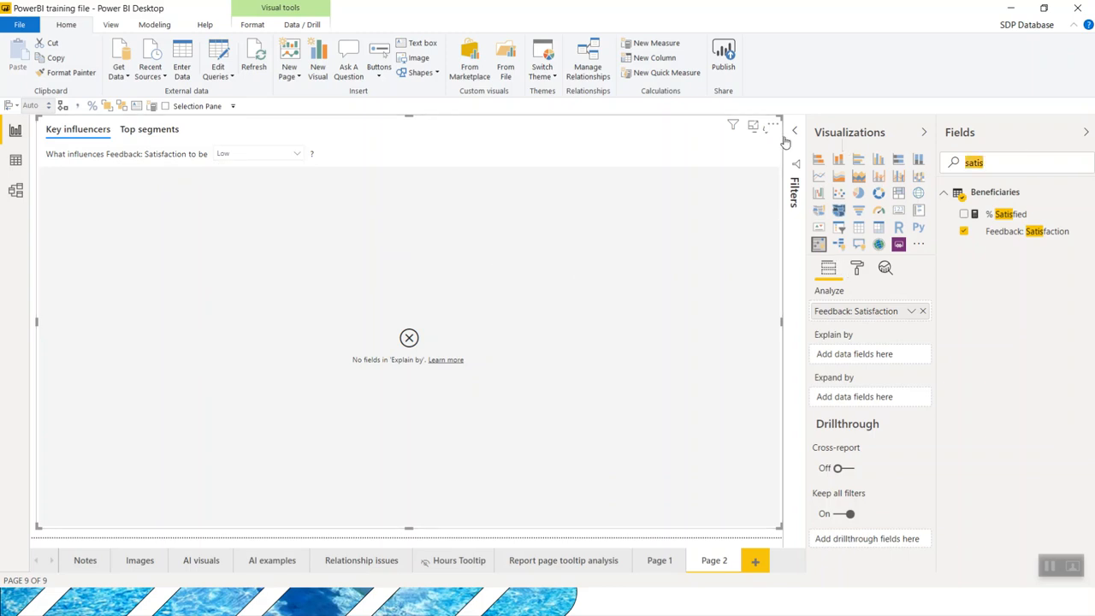
key("BackSpace")
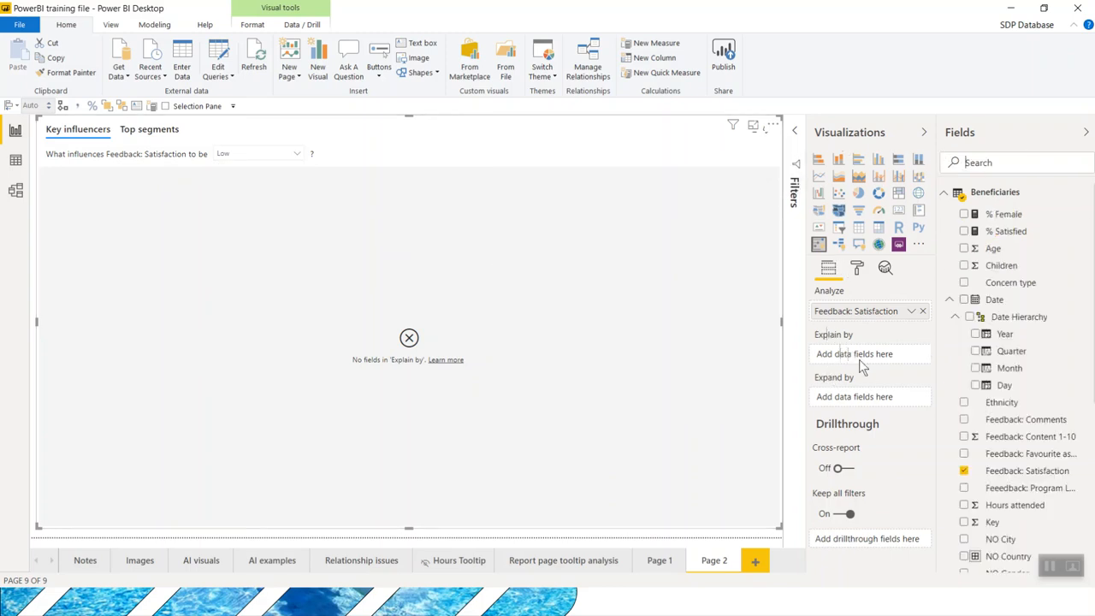
left_click(963, 283)
left_click(963, 265)
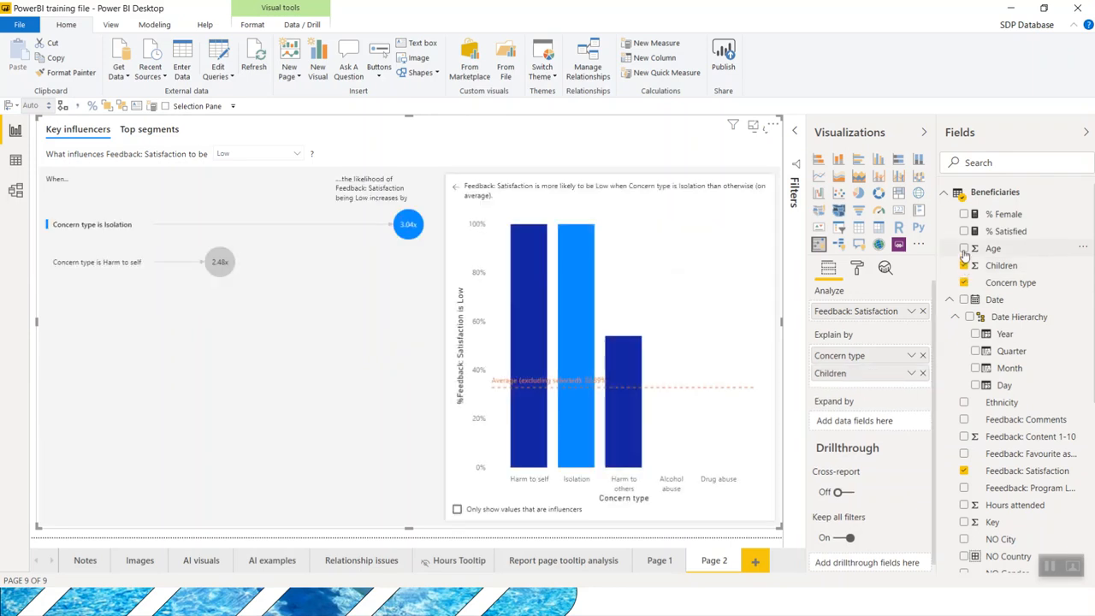
left_click(964, 248)
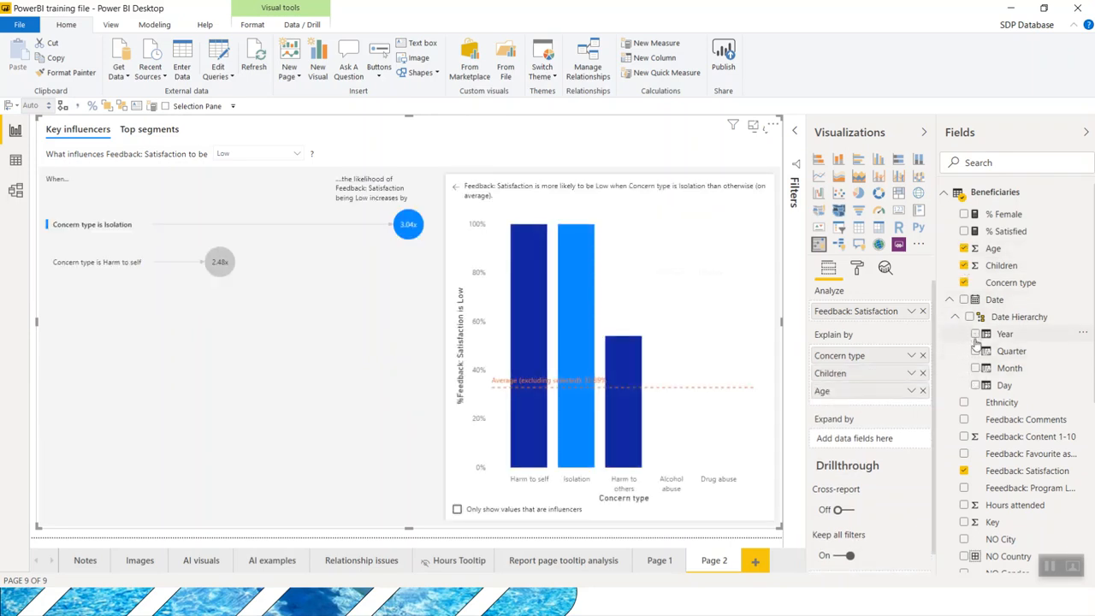
Add the date hierarchy's Year, Quarter and Month plus Ethnicity as explanatory fields.
left_click(975, 334)
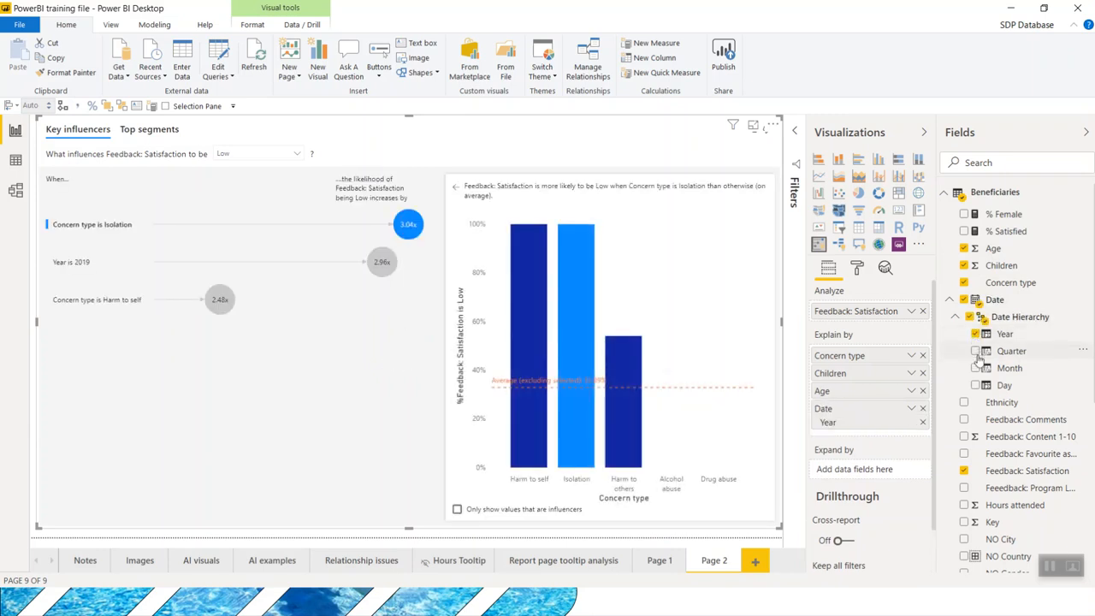
left_click(976, 352)
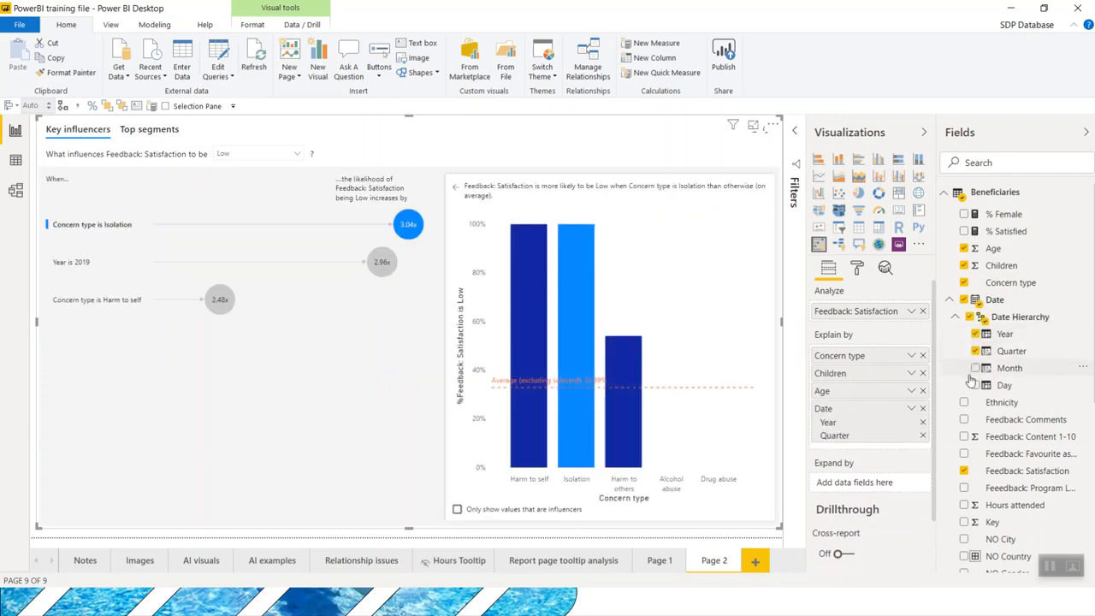
left_click(975, 369)
left_click(964, 402)
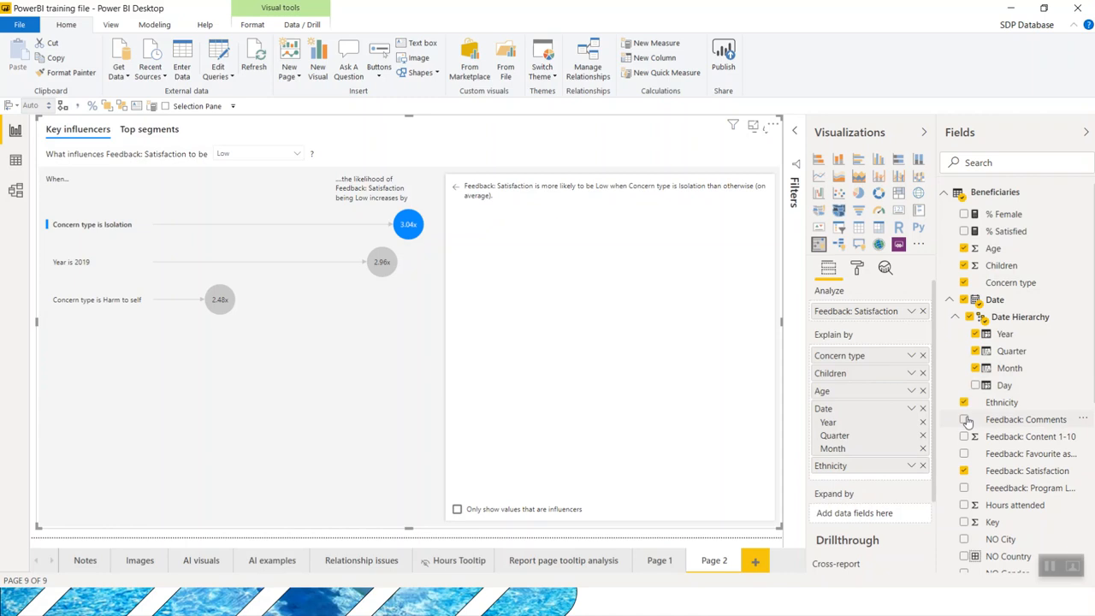
Add Feedback: Comments, Content 1-10, Favourite aspect, Program Length and Hours attended as explanatory fields.
left_click(964, 419)
left_click(963, 436)
left_click(964, 454)
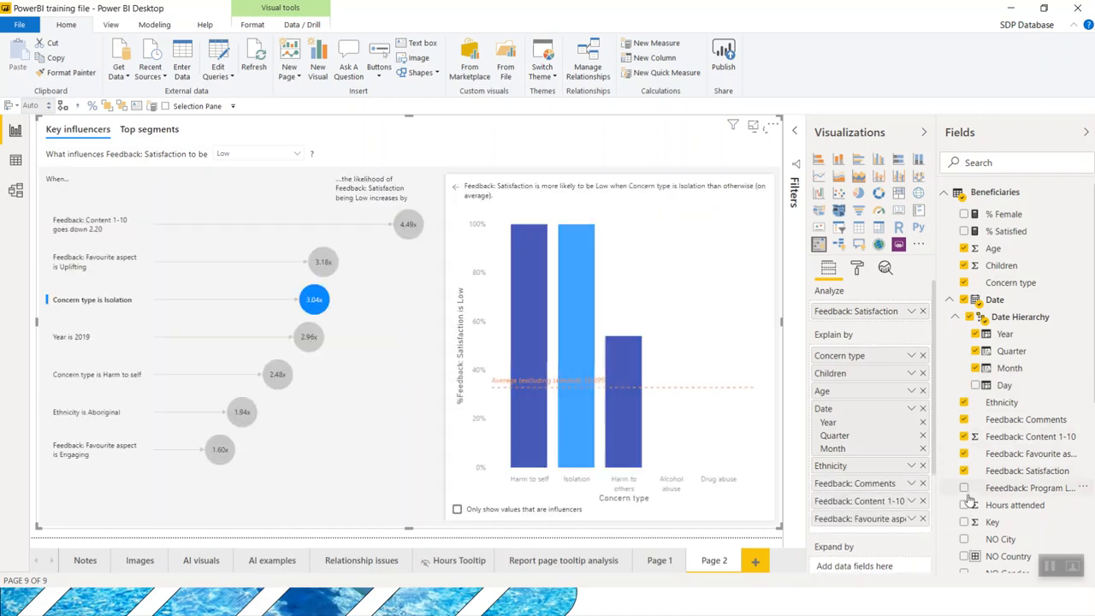
left_click(964, 488)
left_click(964, 505)
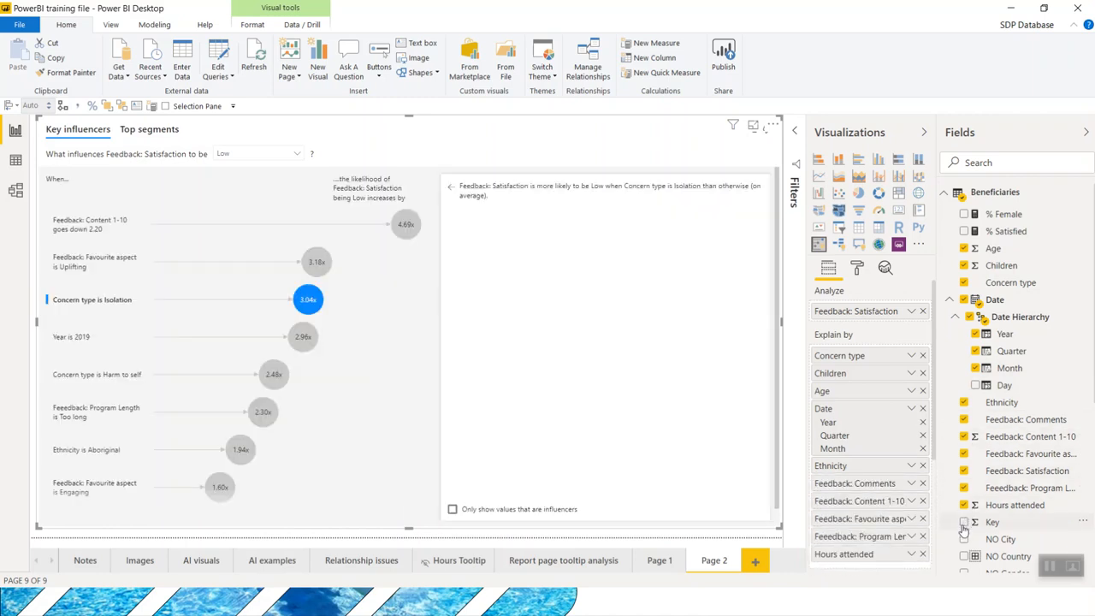
Add City, Country and Donor from DimCities and Gender from DimGender as explanatory fields, and review the full field list.
scroll(999, 513, "down", 5)
left_click(964, 368)
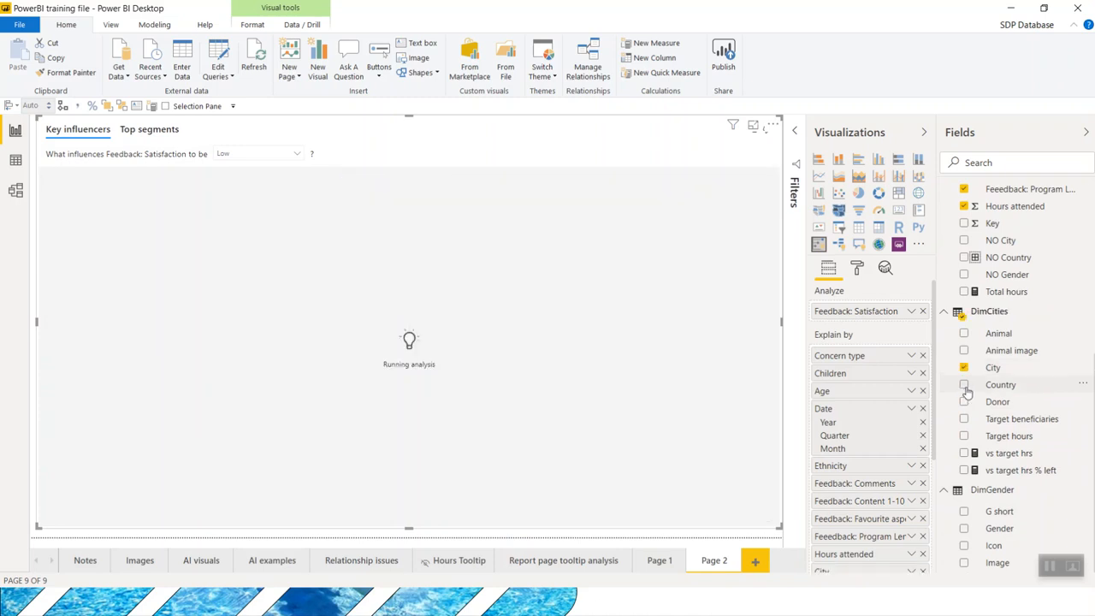
left_click(964, 385)
left_click(964, 402)
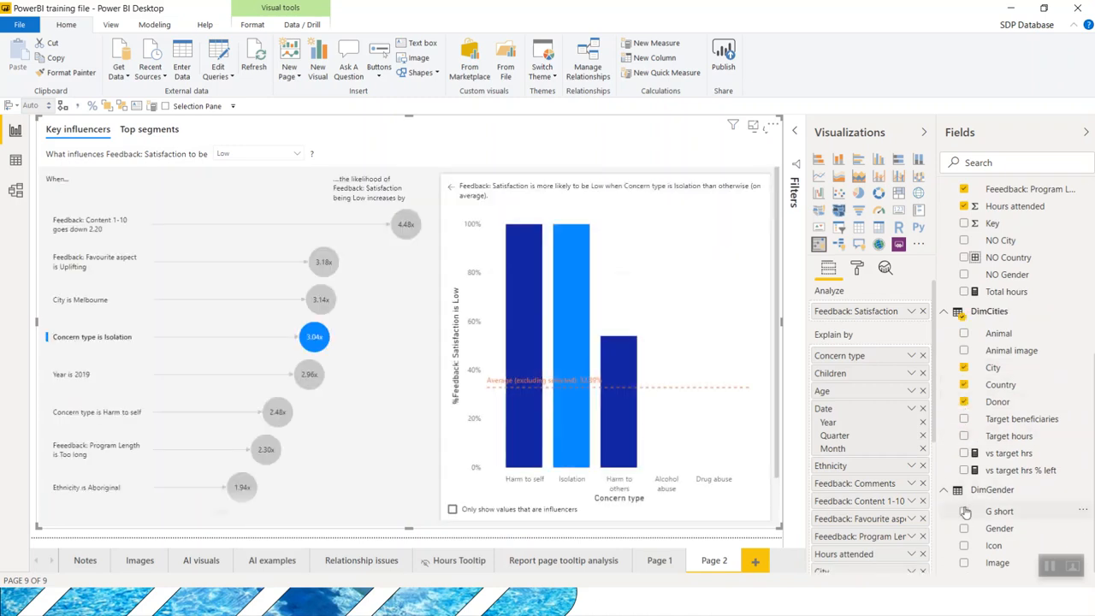
left_click(964, 528)
scroll(892, 436, "down", 3)
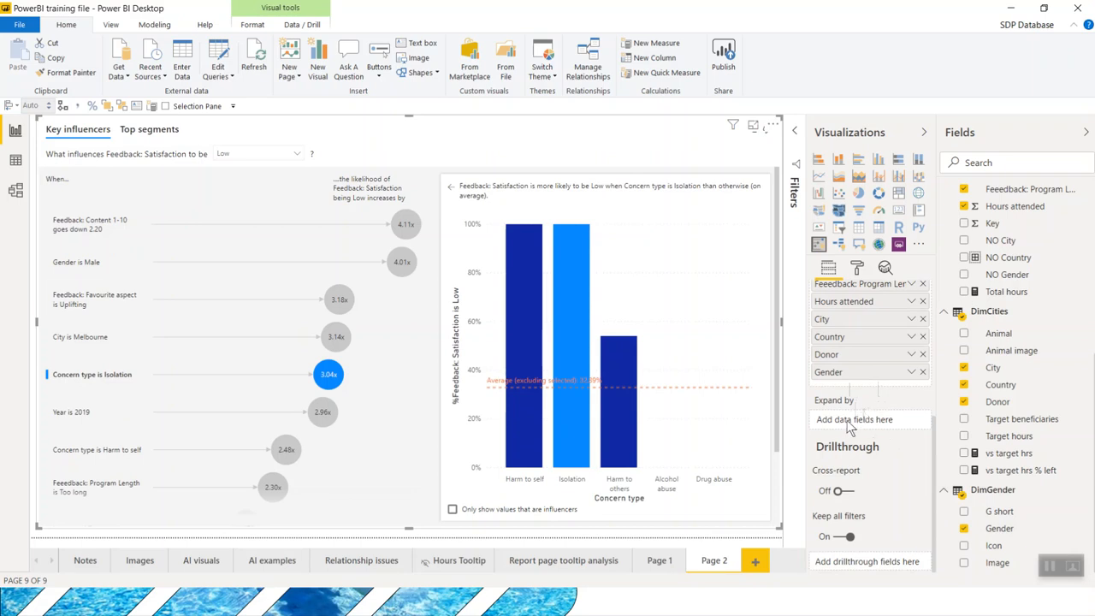
scroll(885, 365, "up", 3)
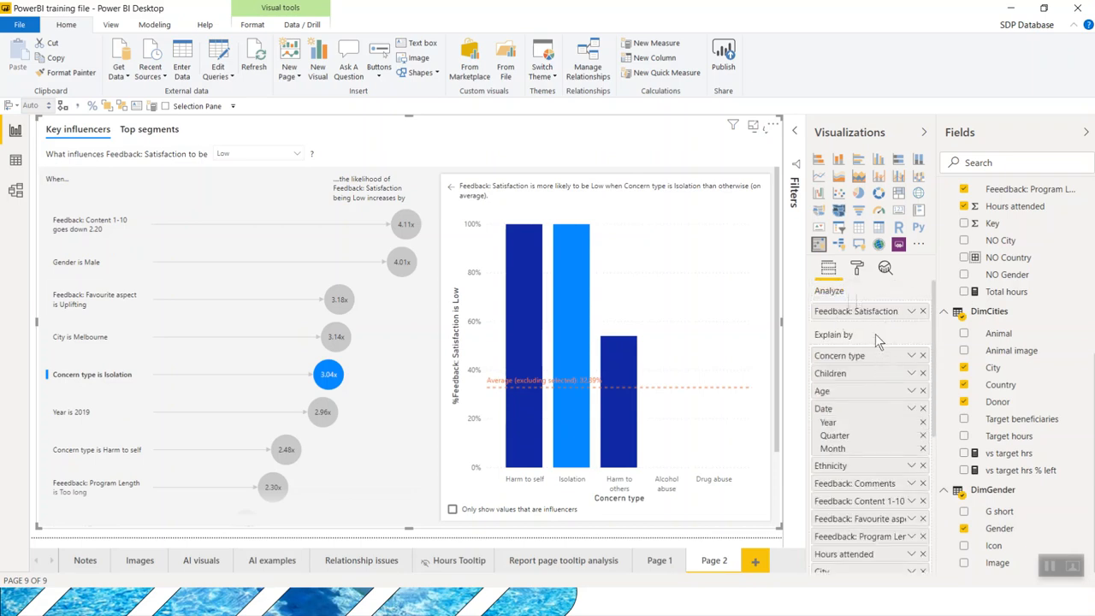
scroll(878, 353, "down", 5)
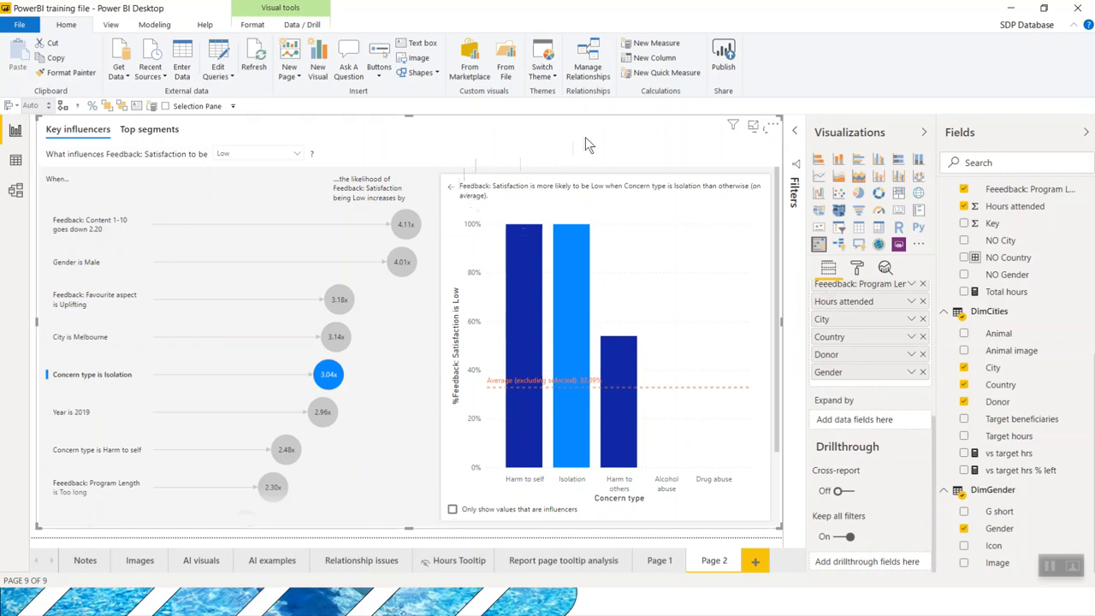
Enable counts in the Analysis format settings of the key influencers visual.
left_click(857, 270)
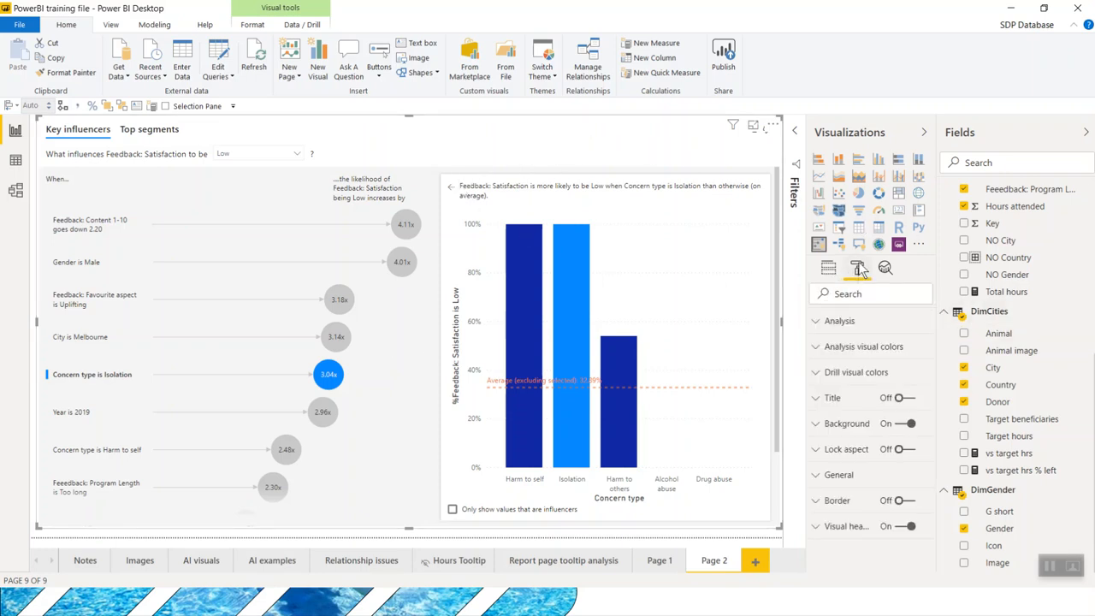
left_click(819, 325)
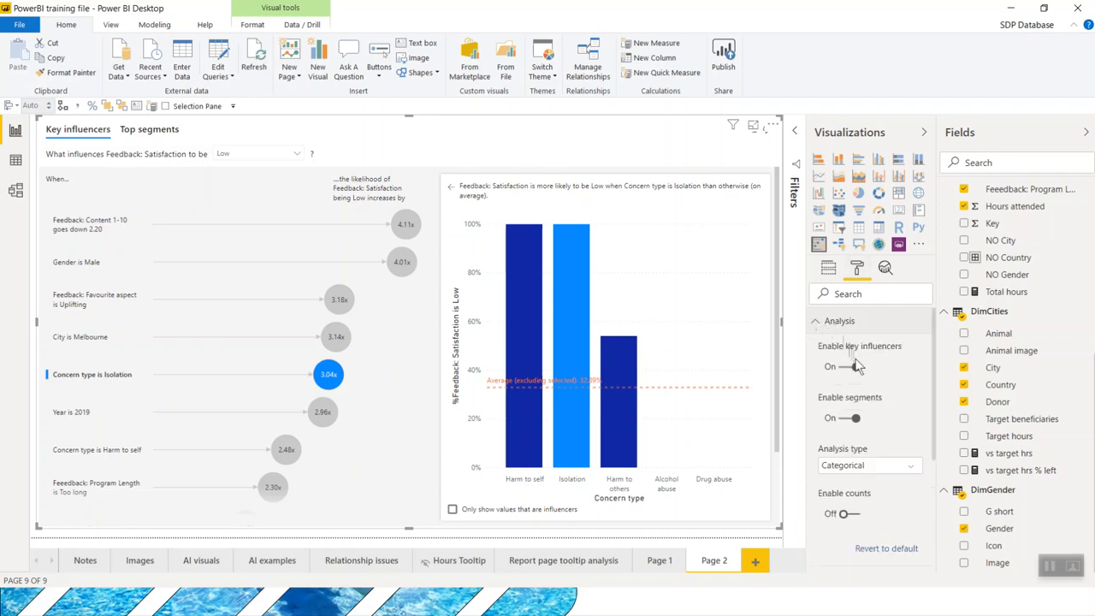
left_click(845, 517)
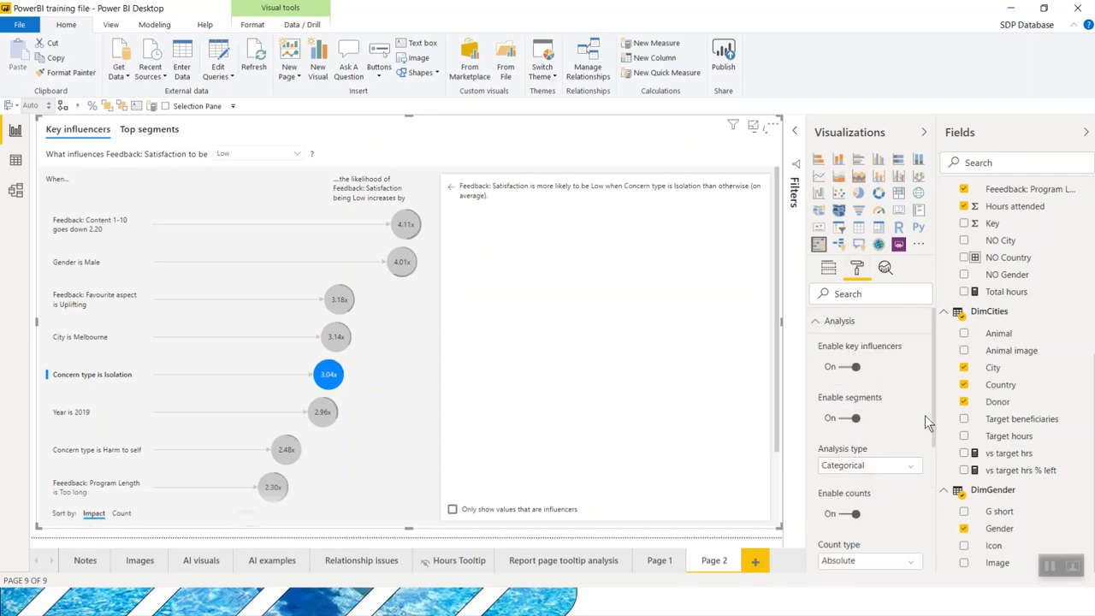
scroll(932, 424, "down", 1)
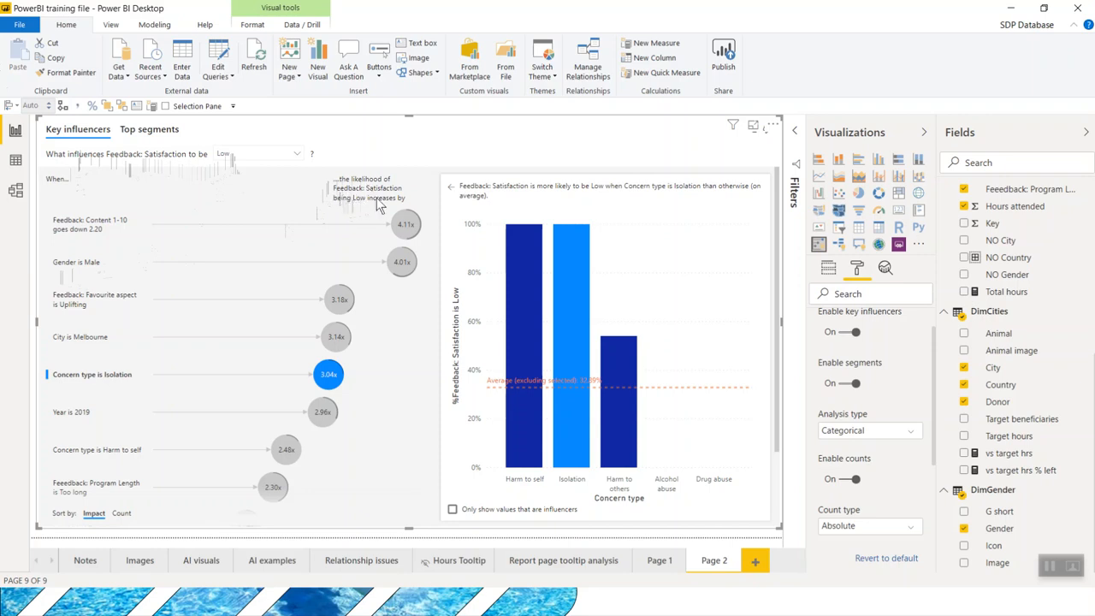
Examine the charts behind the Gender is Male and City is Melbourne influencers.
left_click(399, 263)
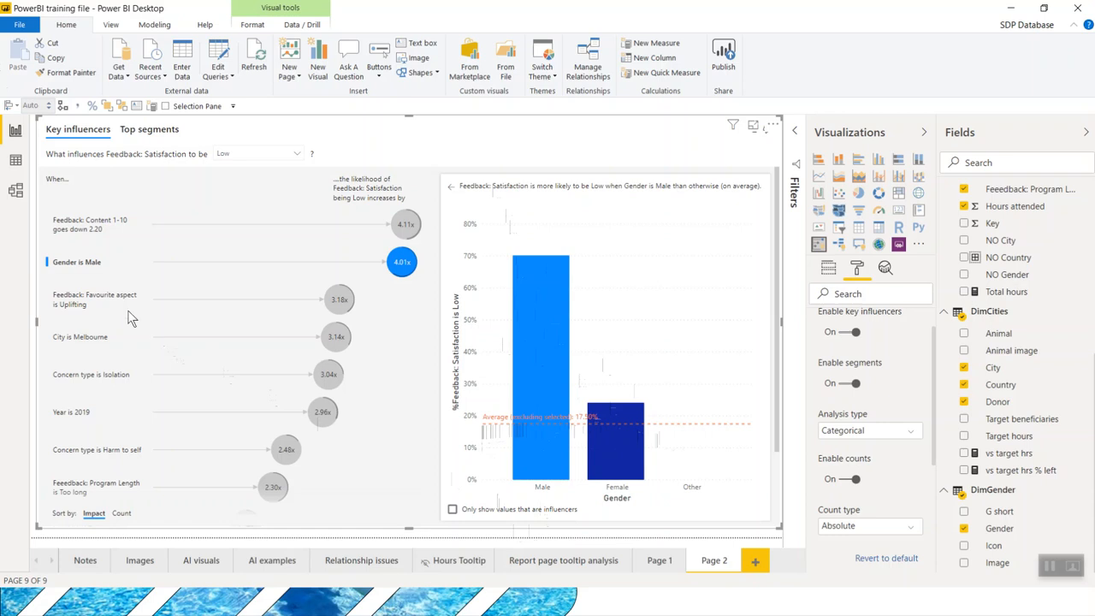
left_click(100, 339)
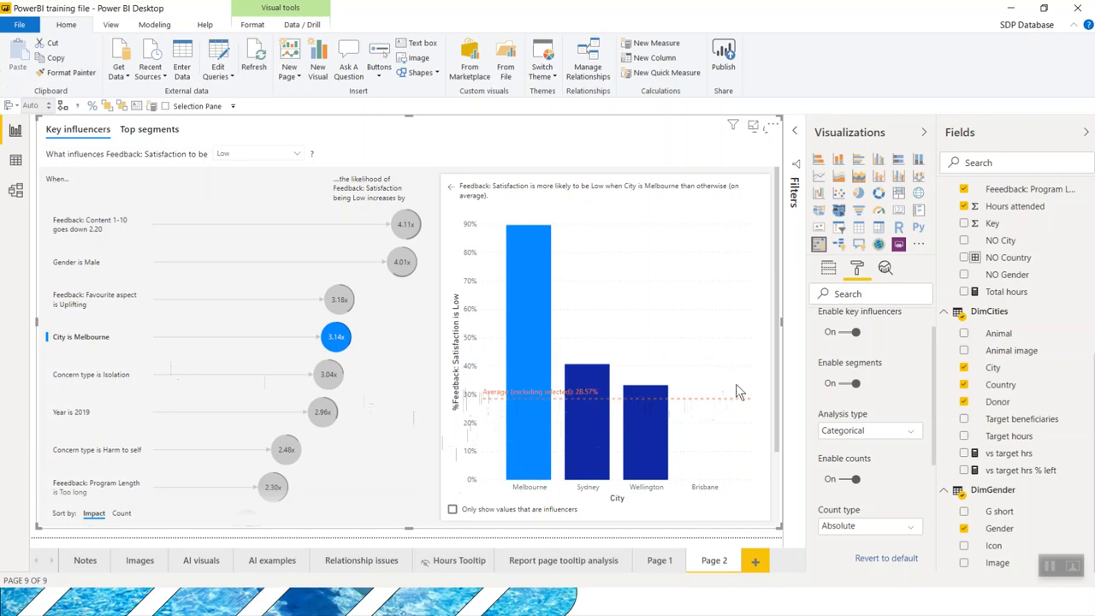
Limit the city chart to influencer values, restore all cities, and inspect the details of individual city bars.
left_click(453, 509)
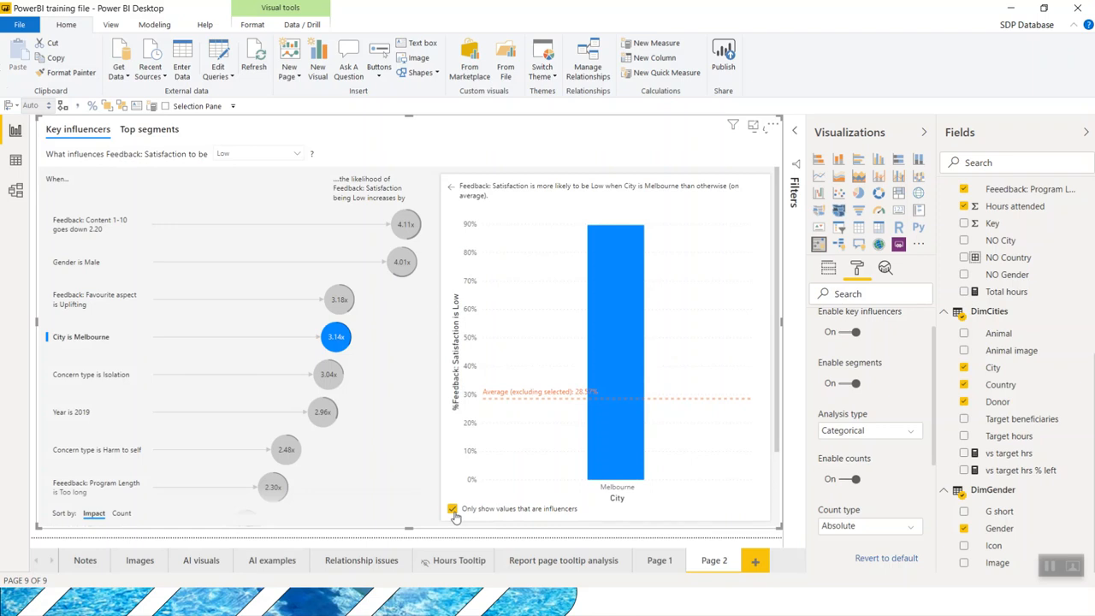
left_click(452, 508)
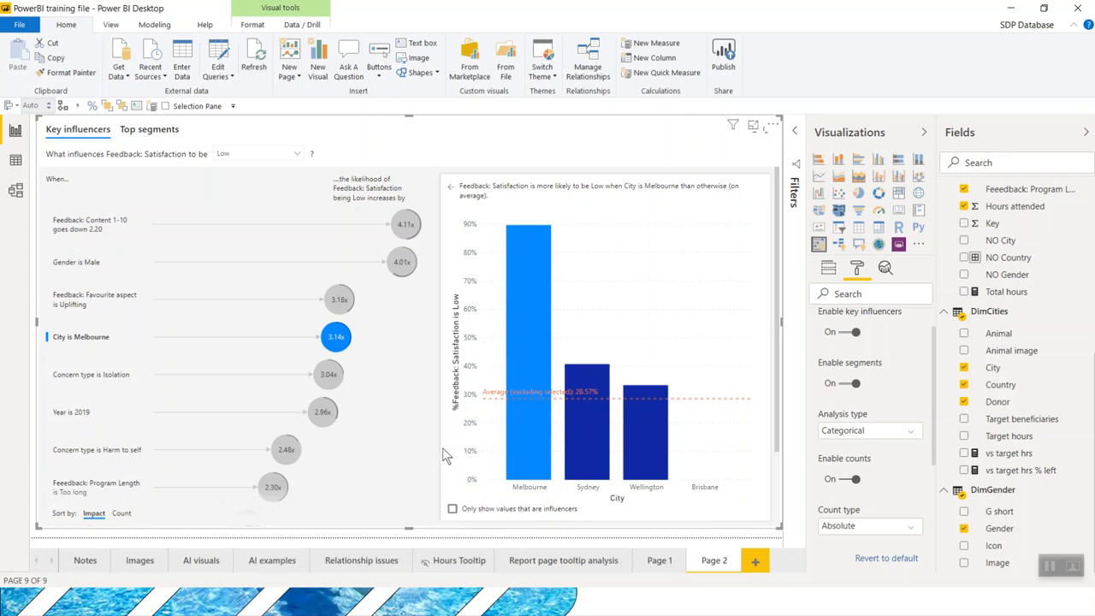
mouse_move(576, 430)
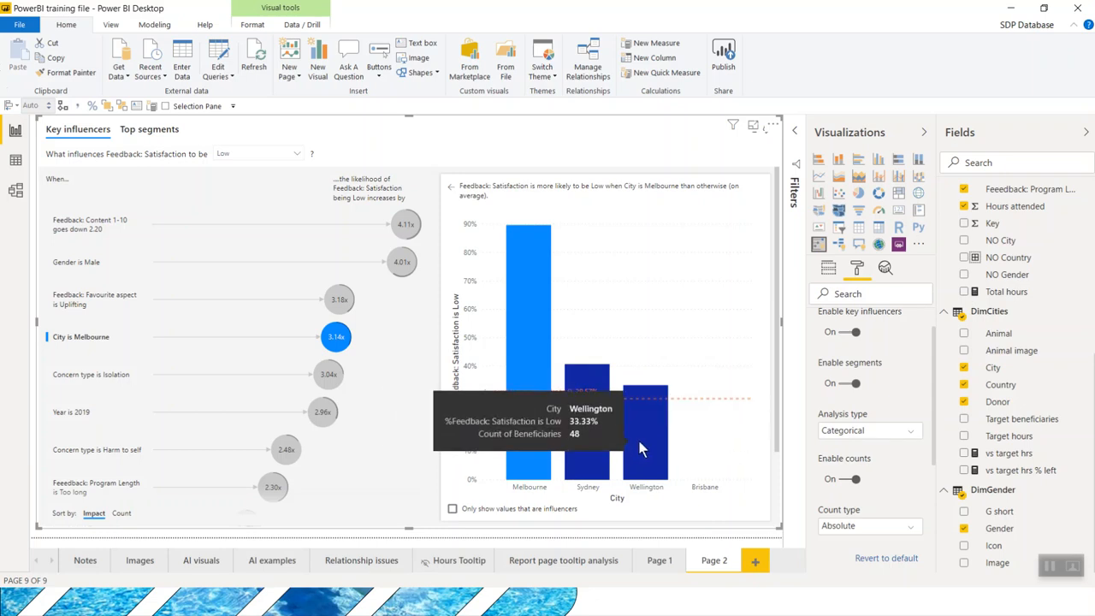
mouse_move(538, 455)
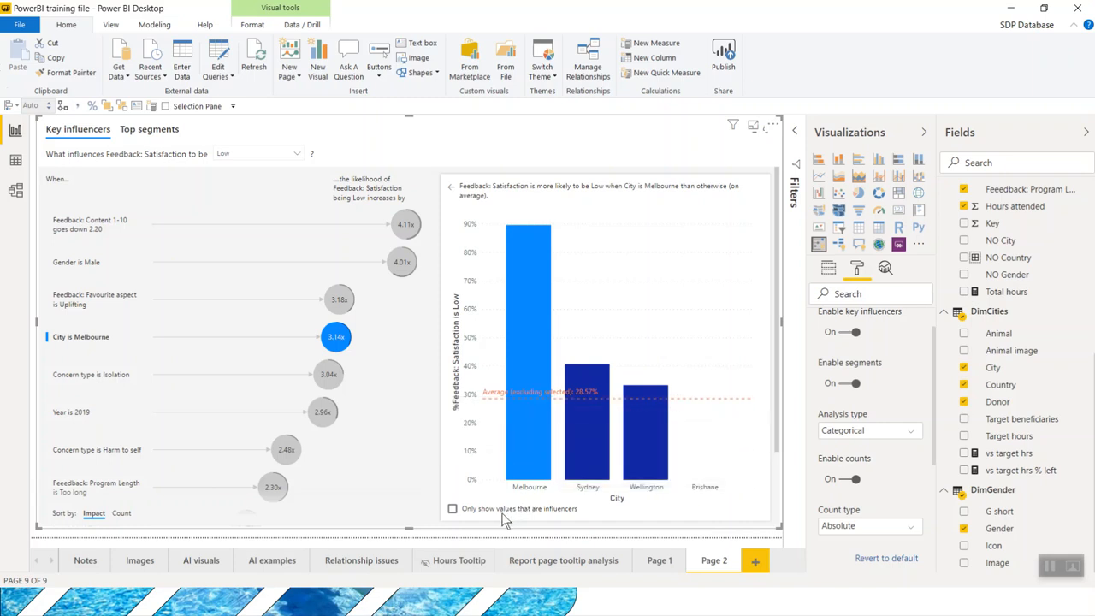
Limit the city chart to influencers, restore it, and examine the Year is 2019, Concern type is Harm to self and Program Length is Too long influencers.
left_click(454, 509)
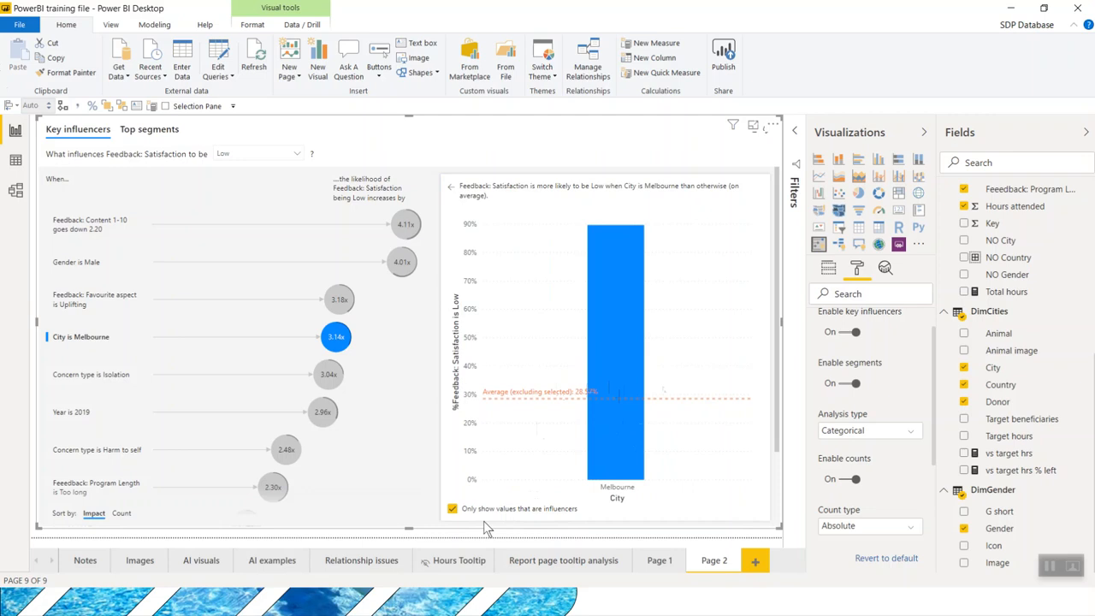
left_click(453, 509)
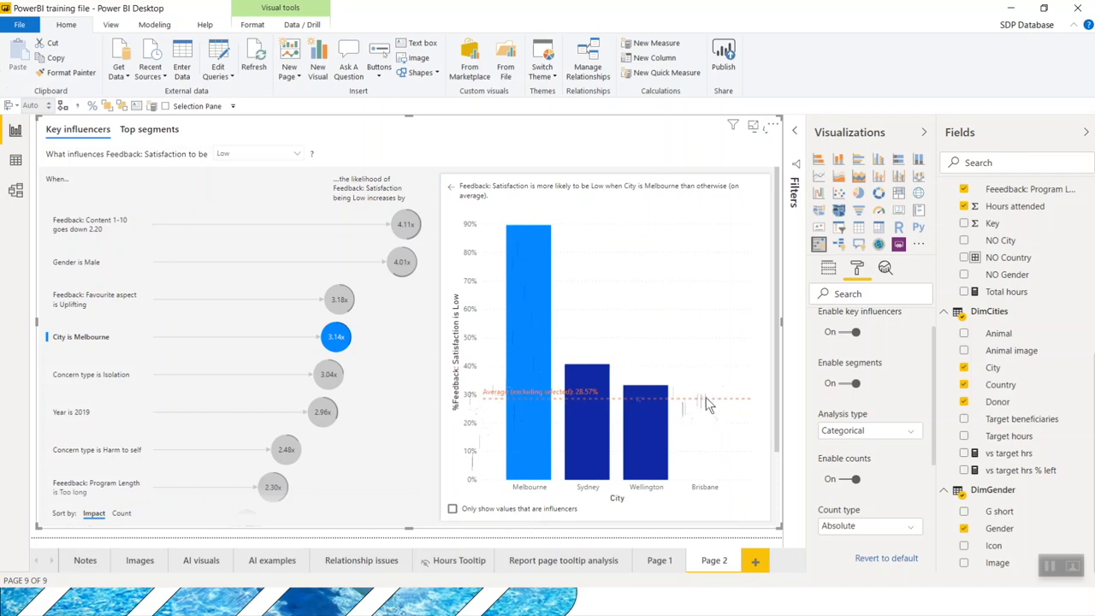
left_click(324, 414)
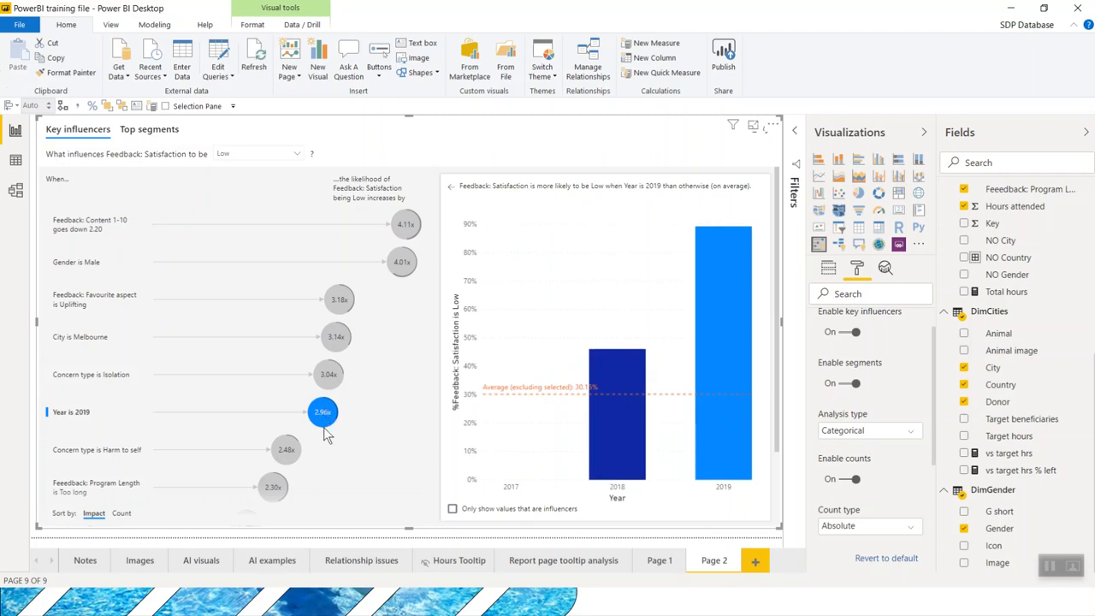
left_click(287, 457)
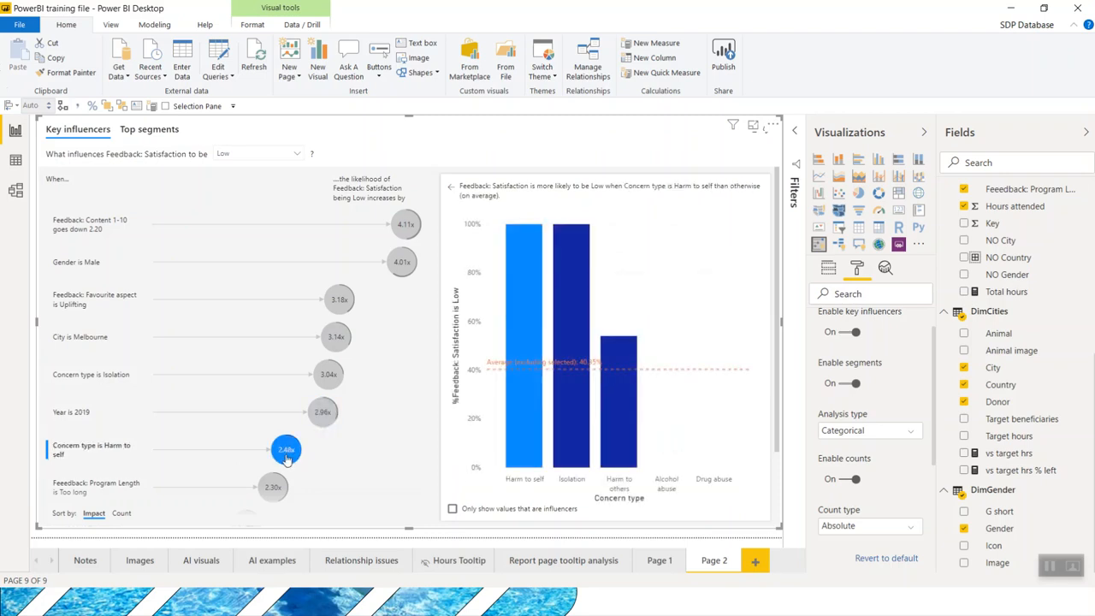
left_click(274, 488)
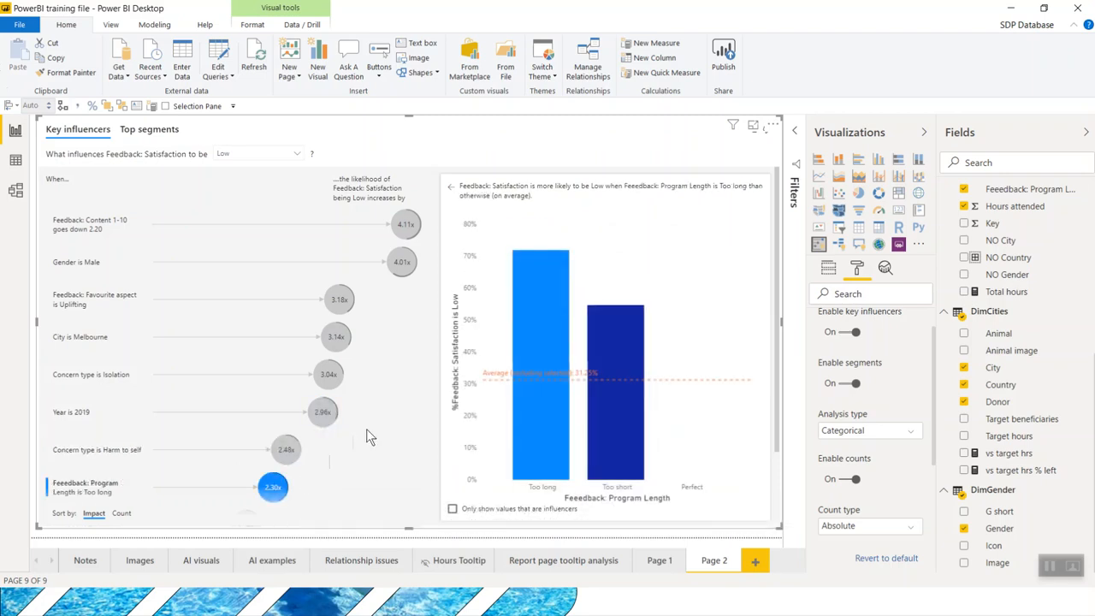
scroll(366, 429, "down", 1)
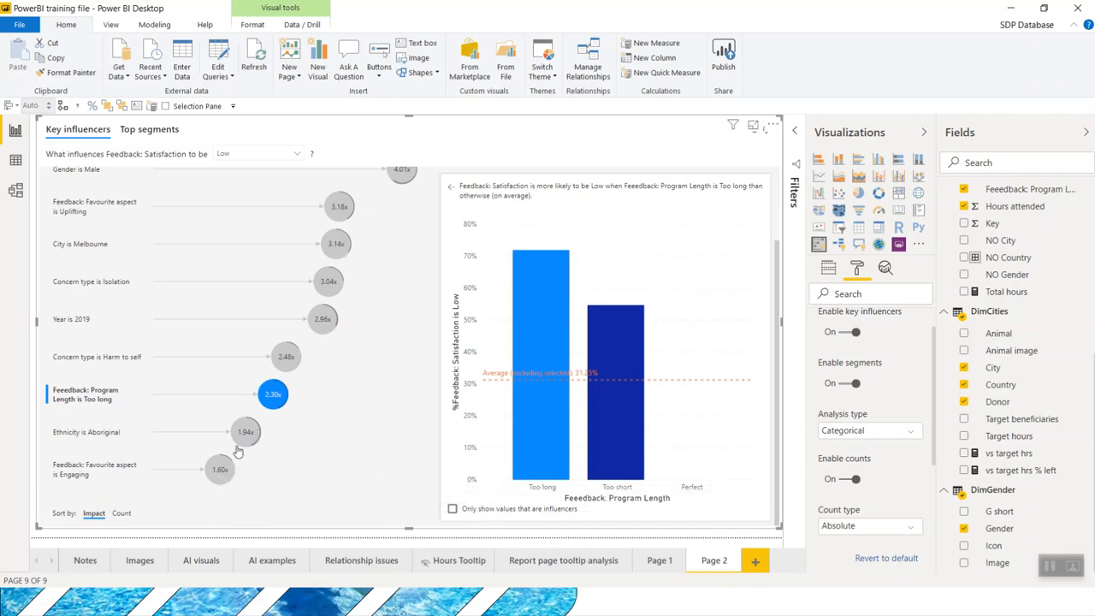
Sort the key influencers by count and examine the charts behind Gender is Male and Feedback: Content 1-10.
left_click(122, 513)
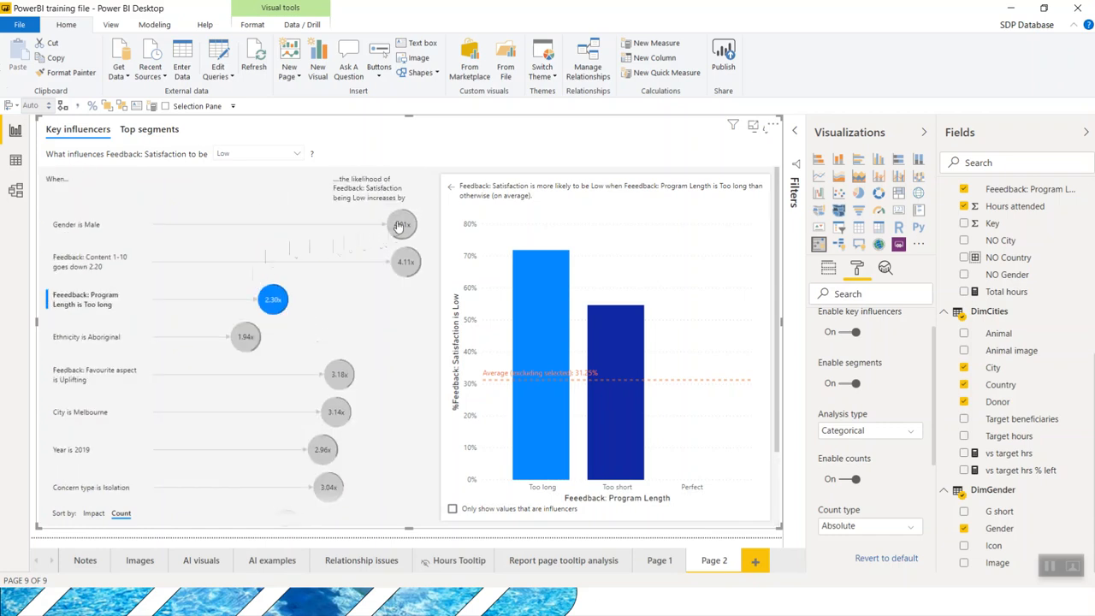
left_click(399, 226)
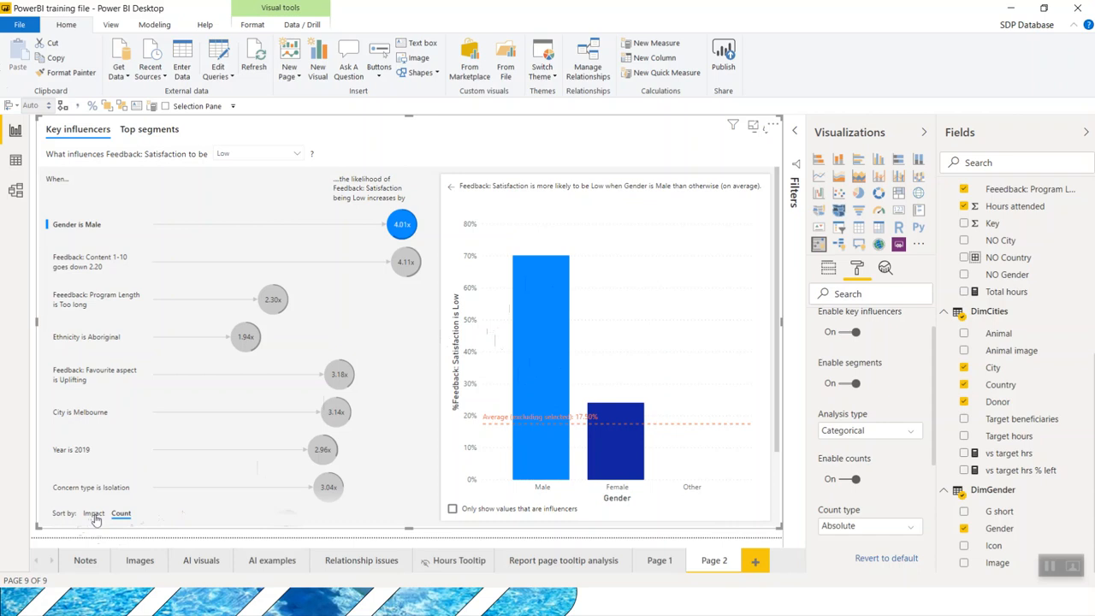
left_click(406, 264)
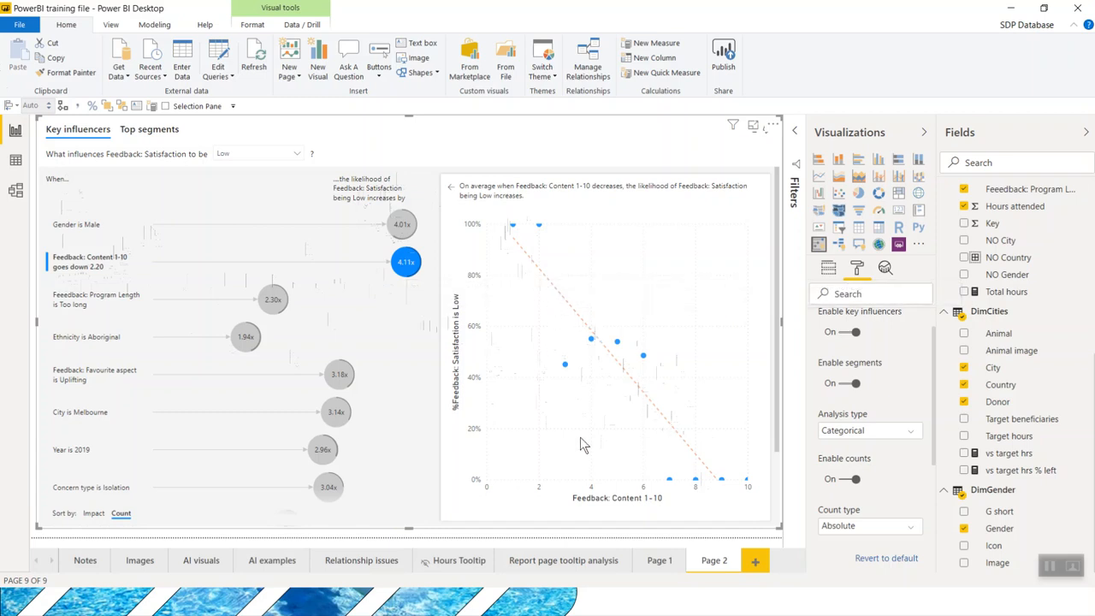
scroll(262, 393, "down", 2)
scroll(262, 392, "up", 2)
Show the top segments for Feedback: Satisfaction being High and open the details of Segment 2.
left_click(150, 130)
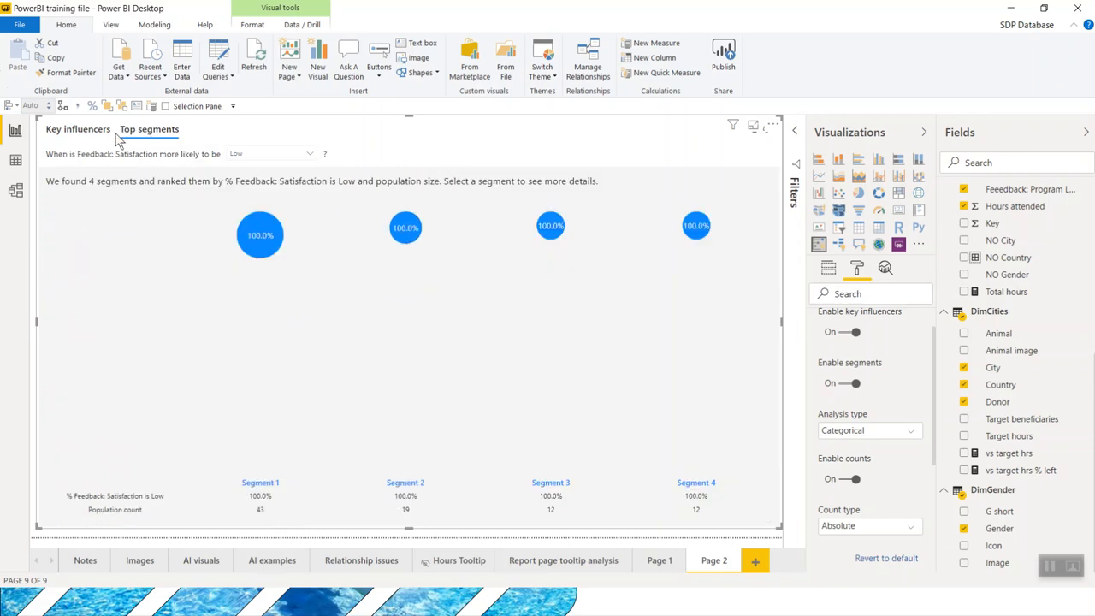
left_click(261, 155)
left_click(253, 168)
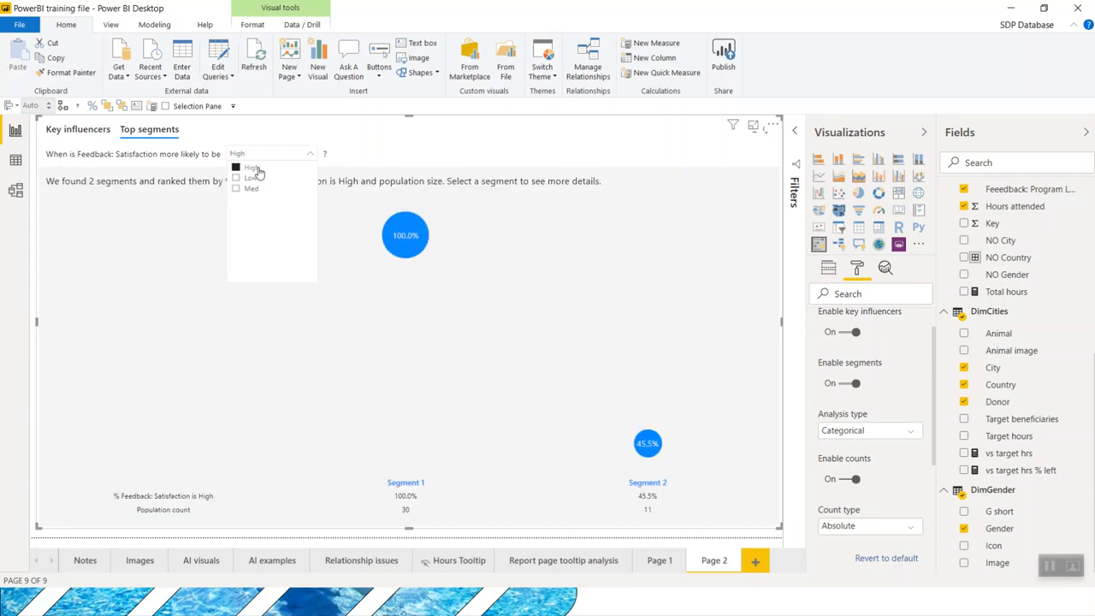
left_click(492, 149)
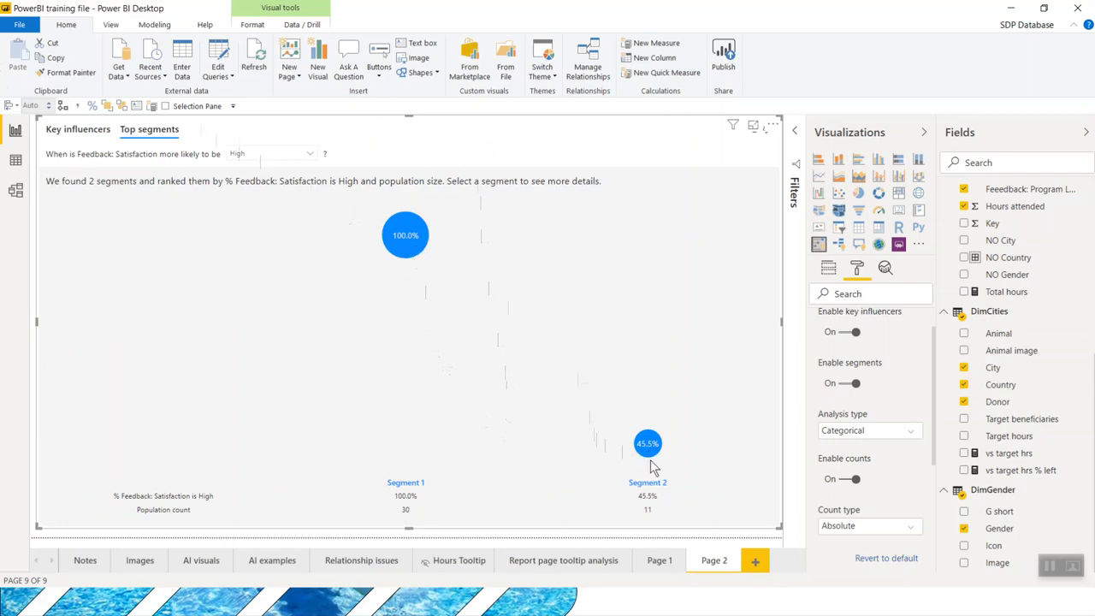
mouse_move(652, 450)
left_click(643, 445)
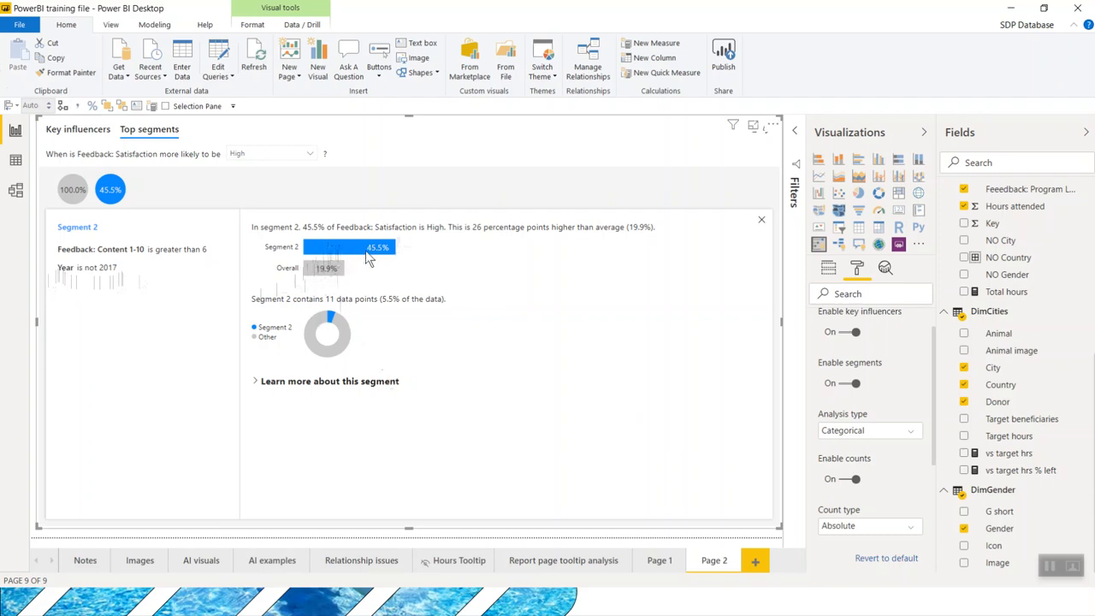
Switch the top segments to Feedback: Satisfaction being Med, open Segment 2, and review its expanded breakdown by additional fields.
left_click(250, 151)
left_click(249, 188)
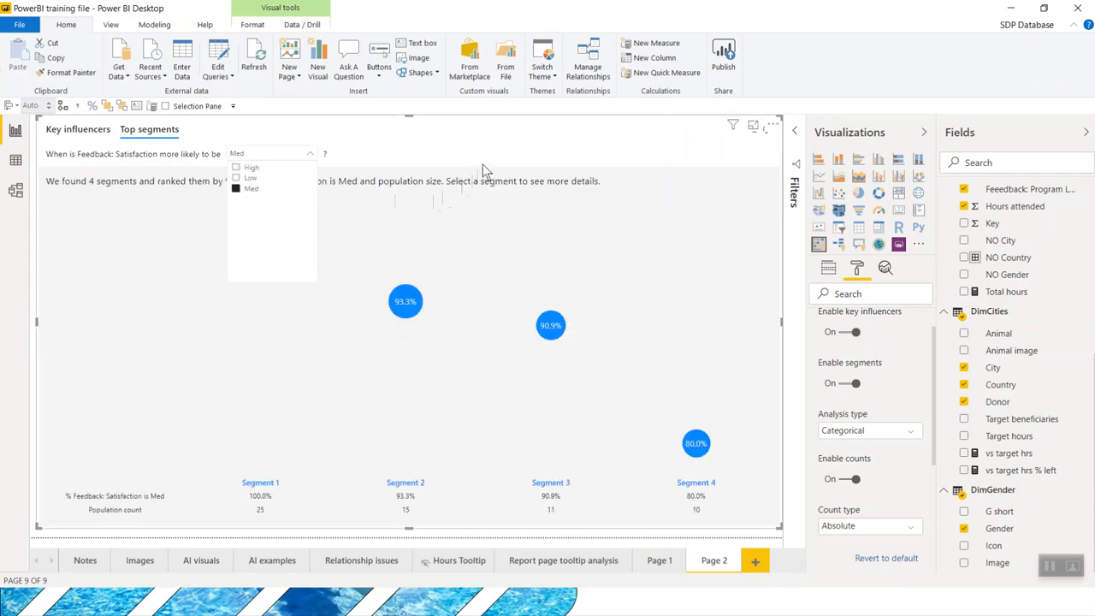
left_click(410, 305)
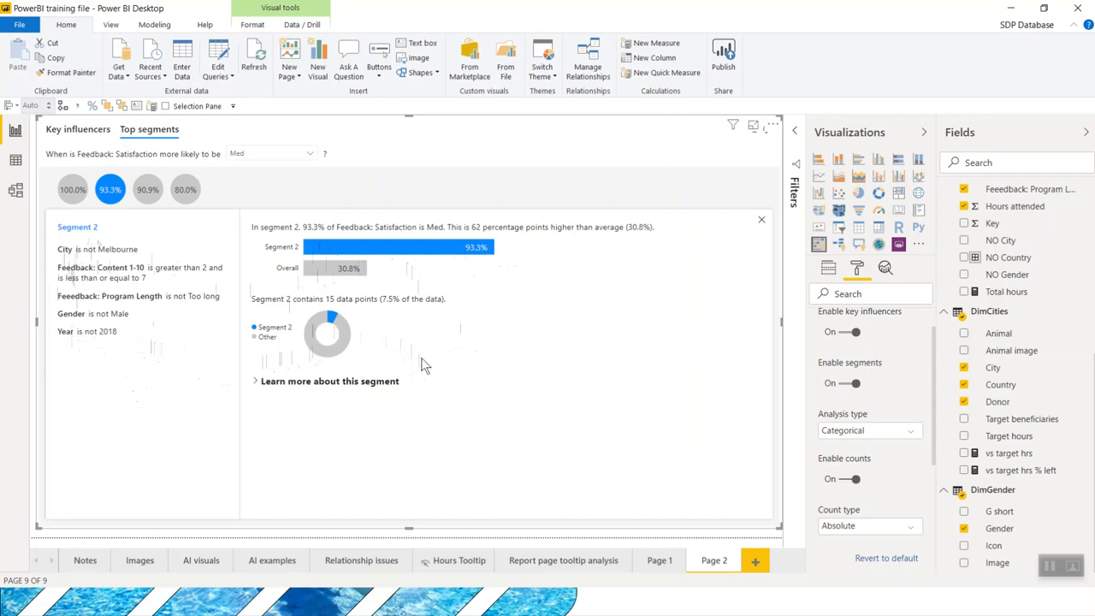
left_click(259, 384)
scroll(560, 444, "down", 10)
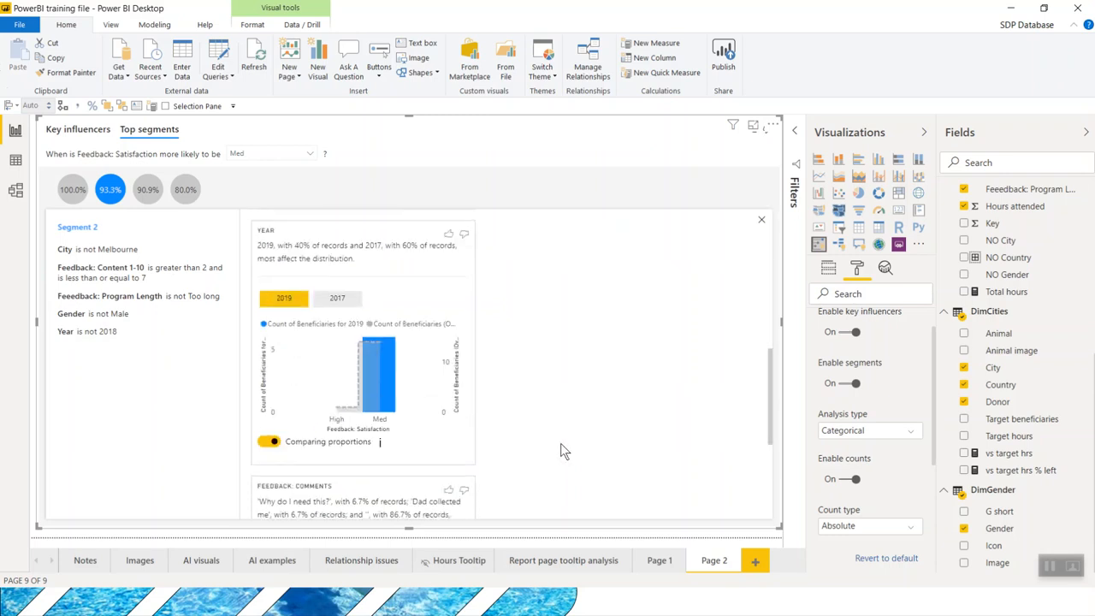
scroll(396, 316, "up", 10)
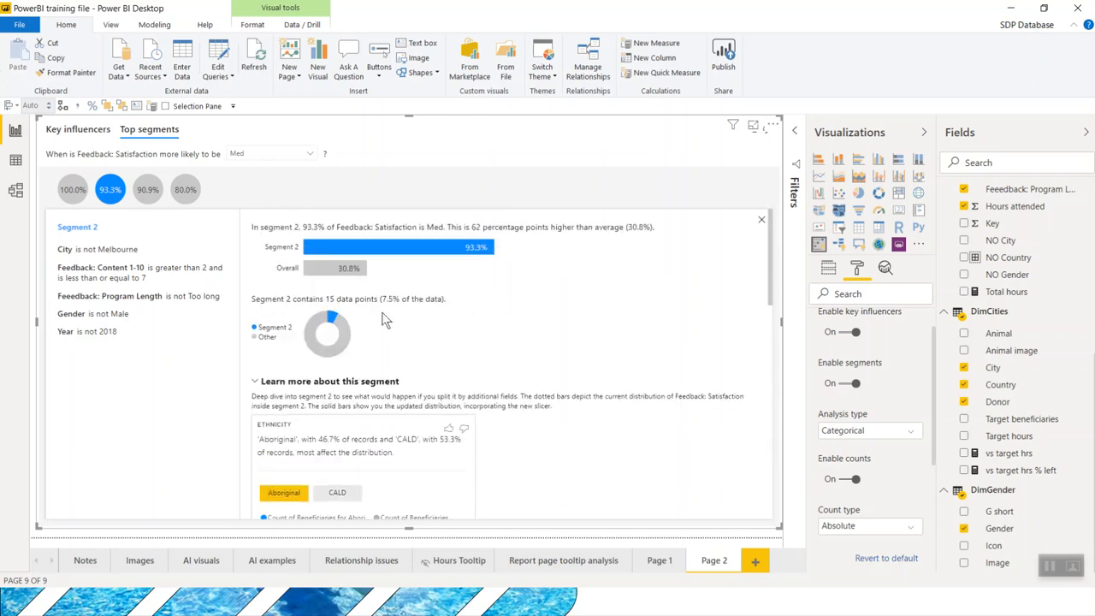
Return to the key influencers view and replace the analyzed field with % Female from Beneficiaries.
left_click(78, 129)
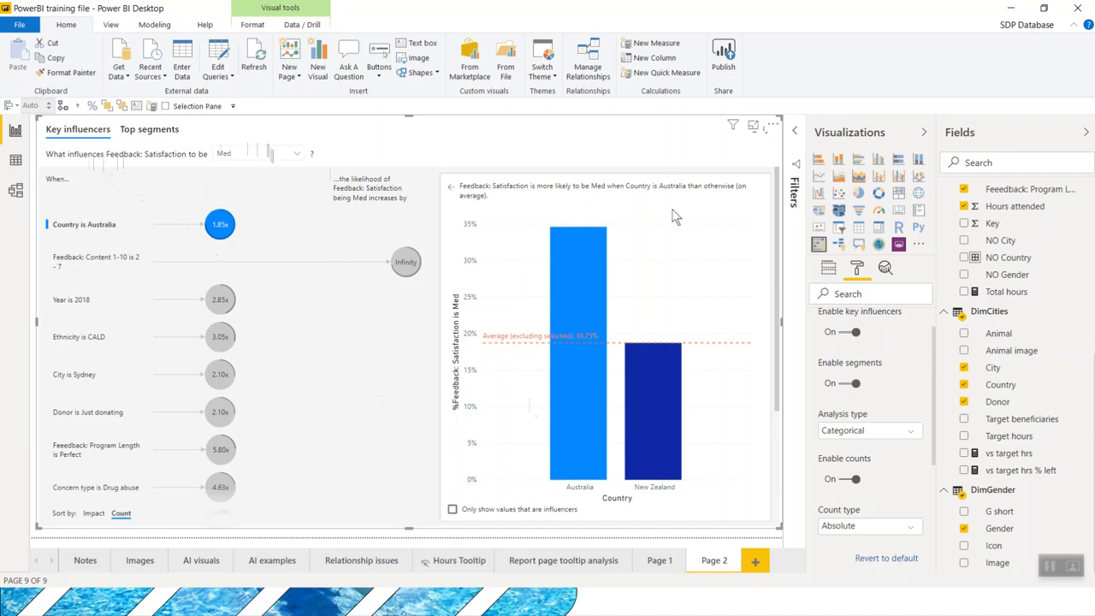
scroll(1026, 242, "up", 5)
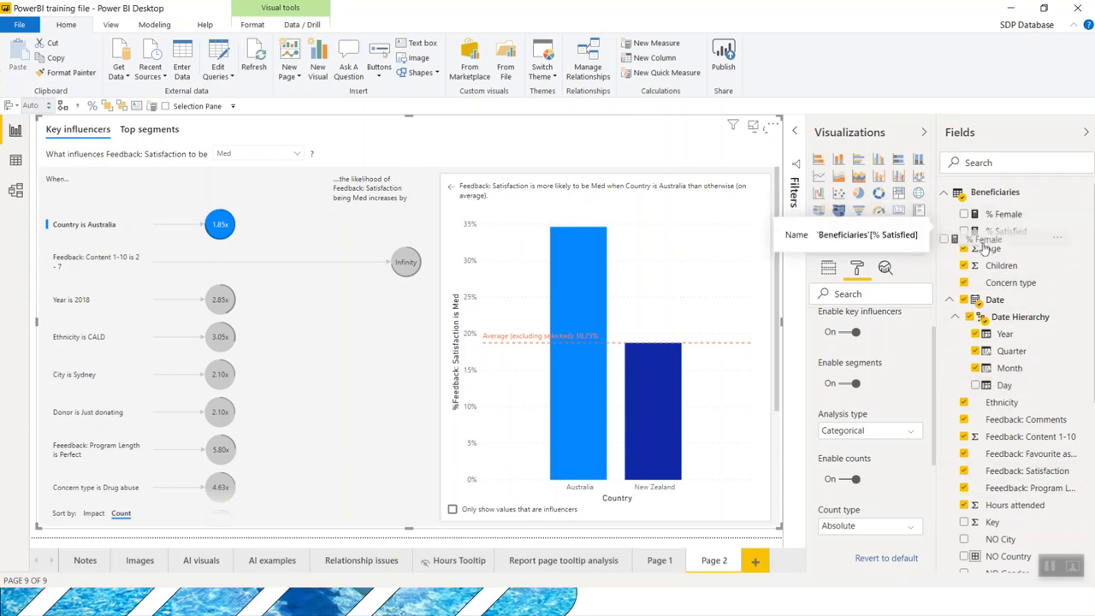
left_click_drag(1007, 215, 872, 310)
left_click(828, 267)
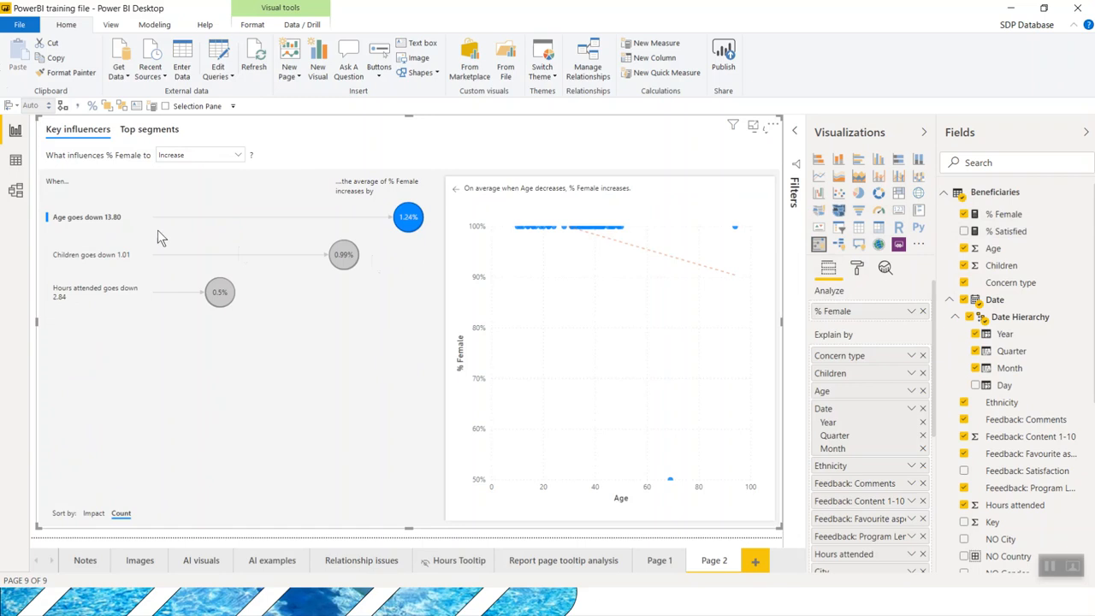
Examine the Children, Hours attended and Age influencers of % Female, and review the visual's remaining field assignments through Expand by.
left_click(342, 257)
left_click(219, 292)
left_click(345, 261)
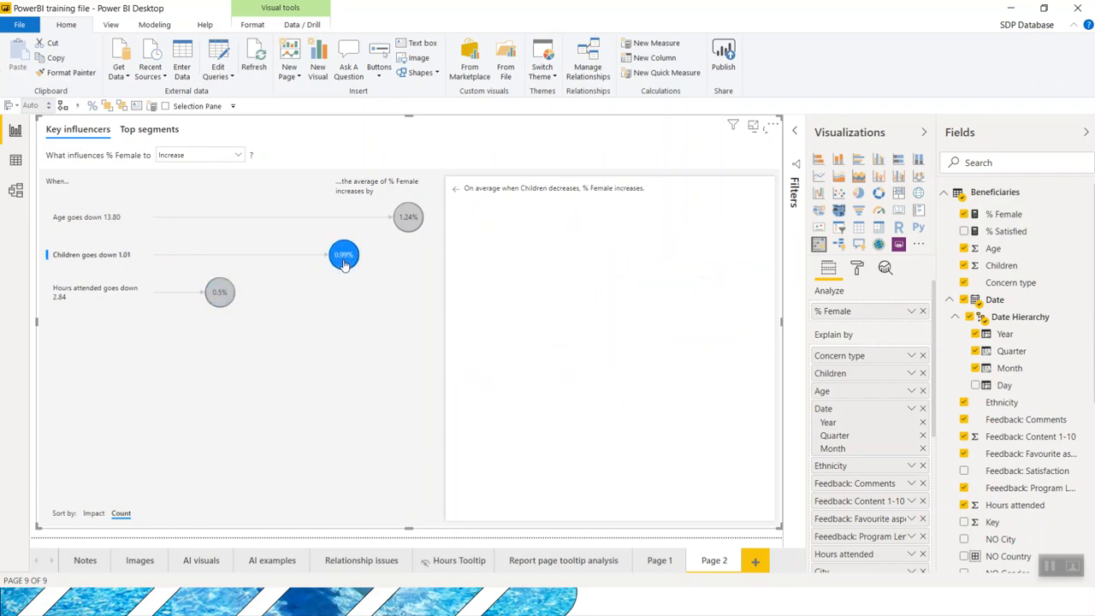
left_click(405, 221)
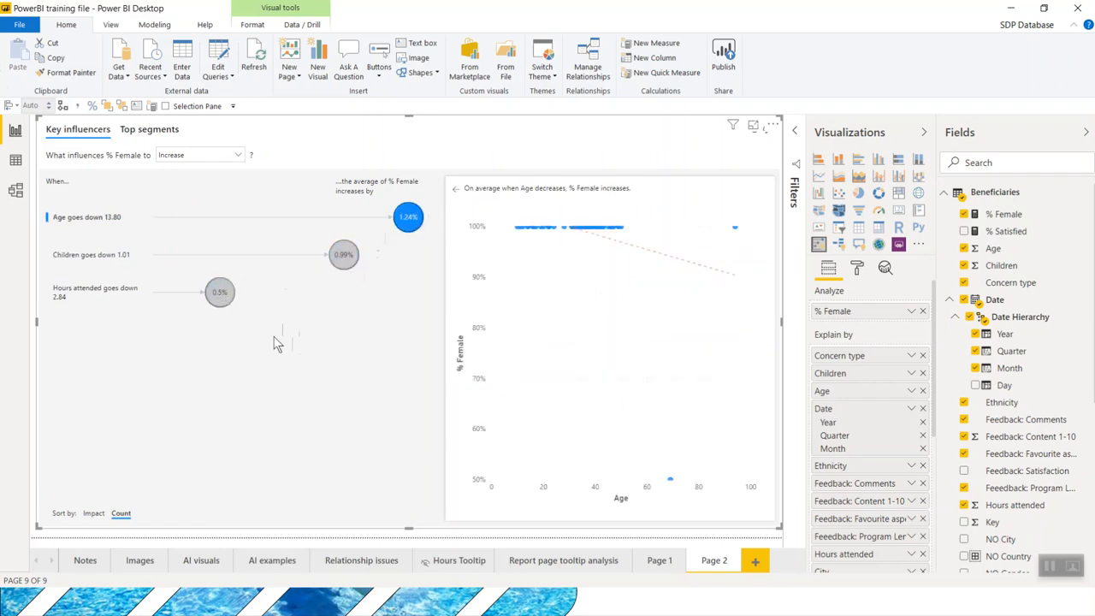
scroll(860, 419, "down", 3)
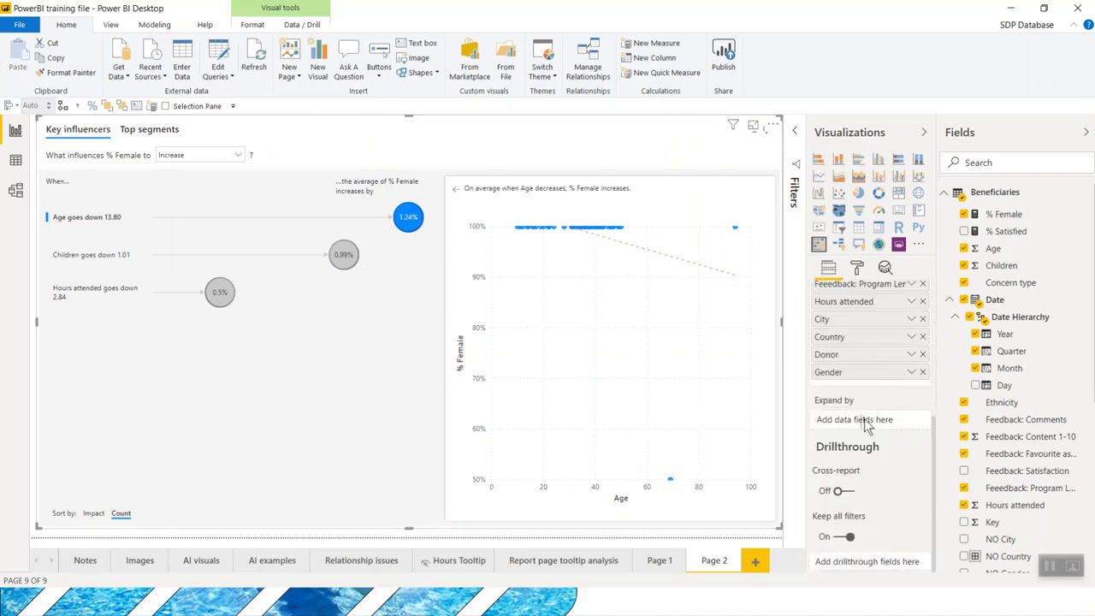